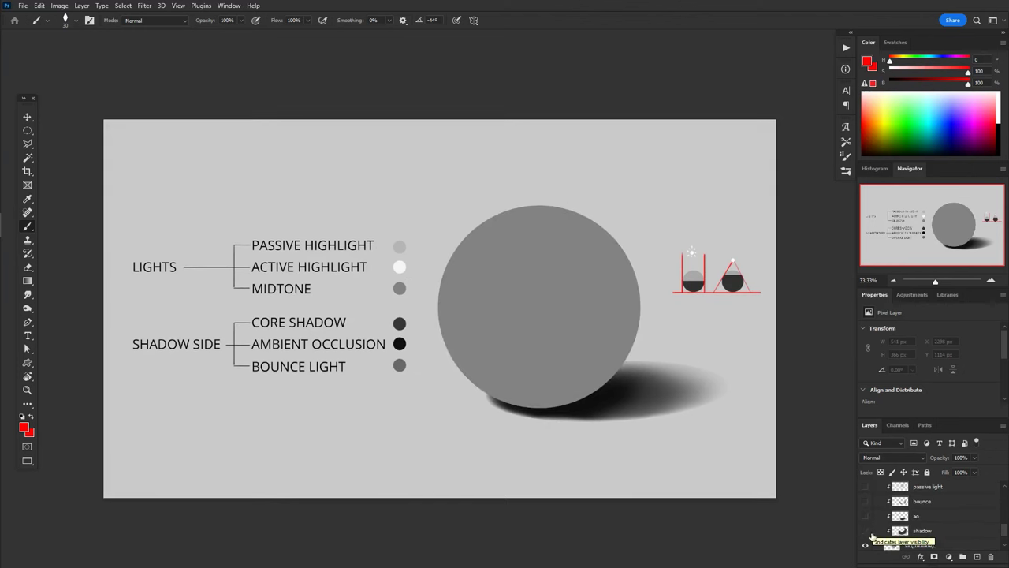
Show the sphere's core shadow and zoom in, discarding a trial red stroke on the left diagram.
{"action": "left_click", "coordinate": [864, 532]}
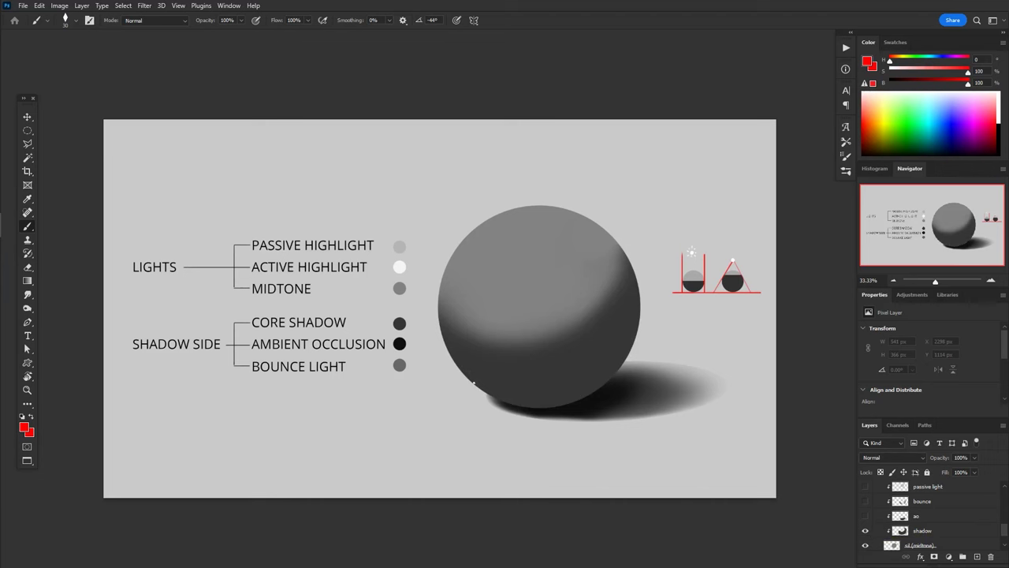
{"action": "key", "text": "ctrl+plus"}
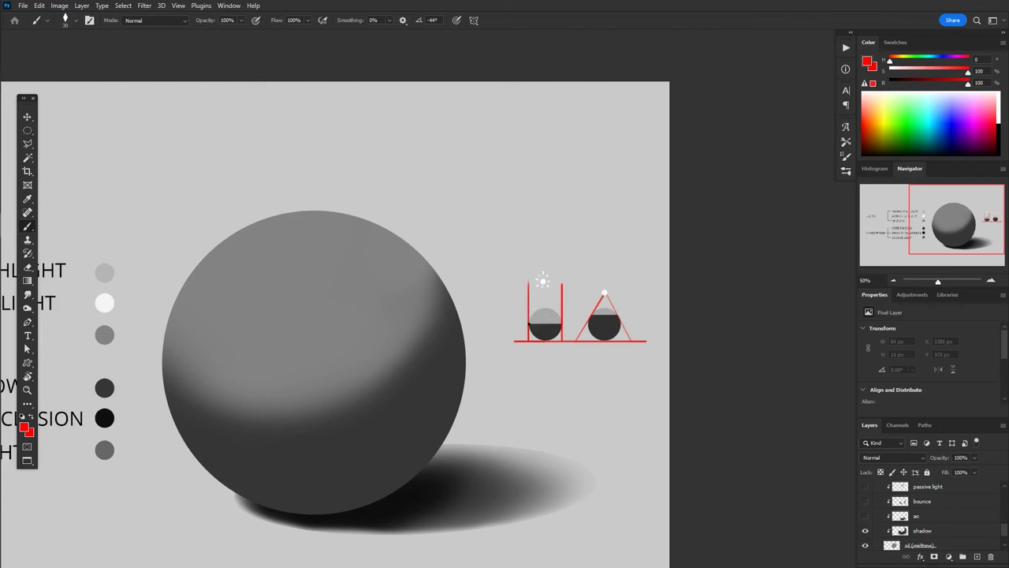
{"action": "left_click_drag", "start_coordinate": [529, 324], "coordinate": [558, 324]}
{"action": "key", "text": "ctrl+z"}
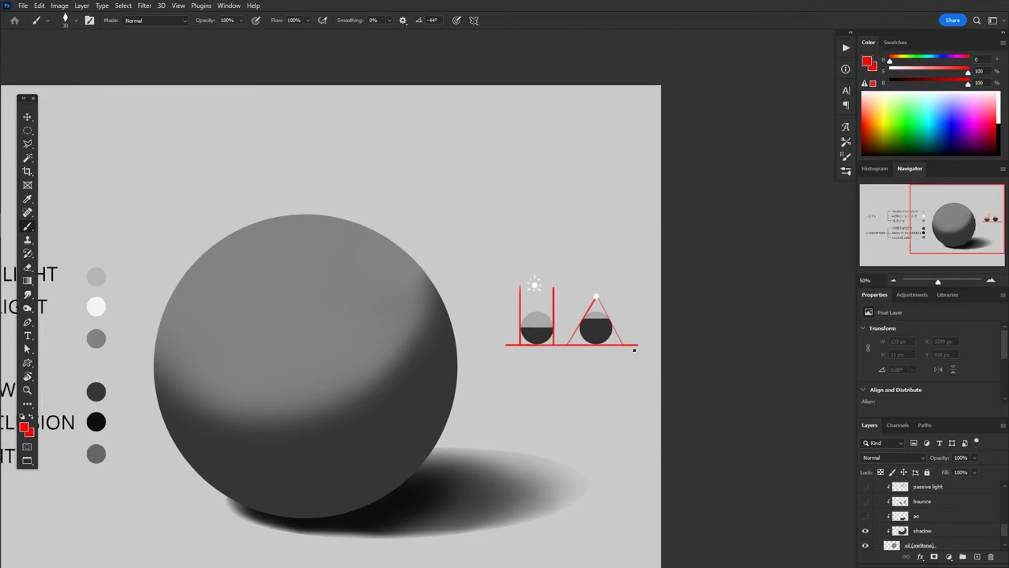
Mark the right diagram's boundary and light direction, and trace the sphere's terminator in red.
{"action": "left_click_drag", "start_coordinate": [583, 318], "coordinate": [612, 318]}
{"action": "left_click_drag", "start_coordinate": [596, 290], "coordinate": [597, 217]}
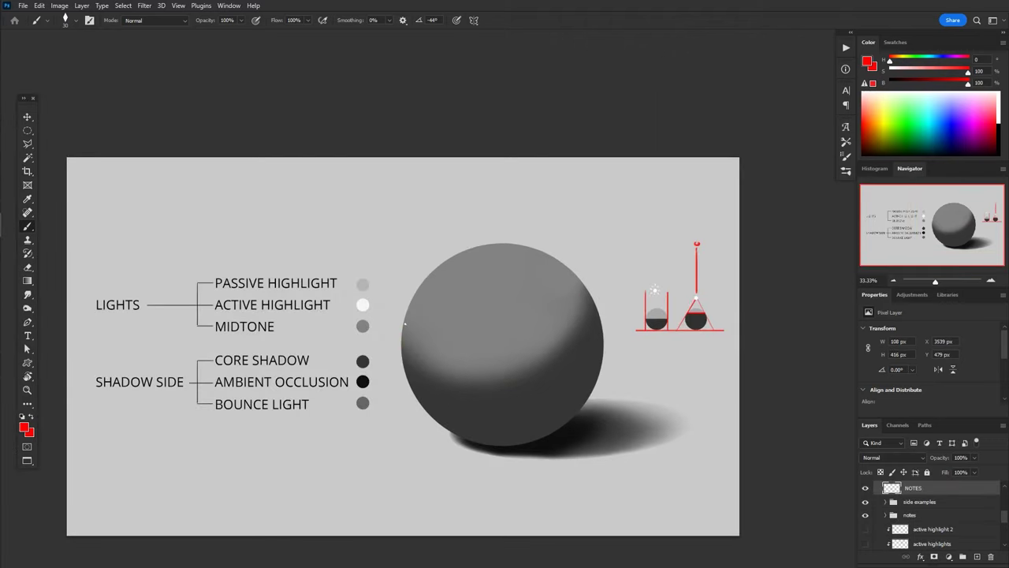
{"action": "mouse_move", "coordinate": [405, 323]}
{"action": "left_mouse_down"}
{"action": "mouse_move", "coordinate": [417, 362]}
{"action": "mouse_move", "coordinate": [525, 375]}
{"action": "mouse_move", "coordinate": [584, 276]}
{"action": "left_mouse_up"}
{"action": "left_click_drag", "start_coordinate": [509, 402], "coordinate": [534, 396]}
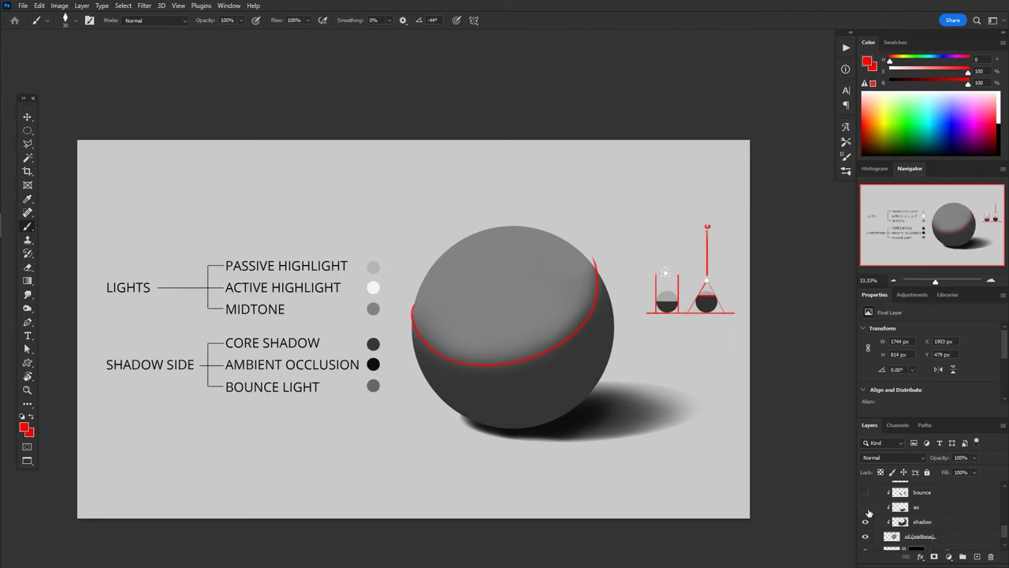
Show the ambient occlusion and bounce light layers, sketching red notes across the sphere and tone swatches.
{"action": "left_click", "coordinate": [865, 507]}
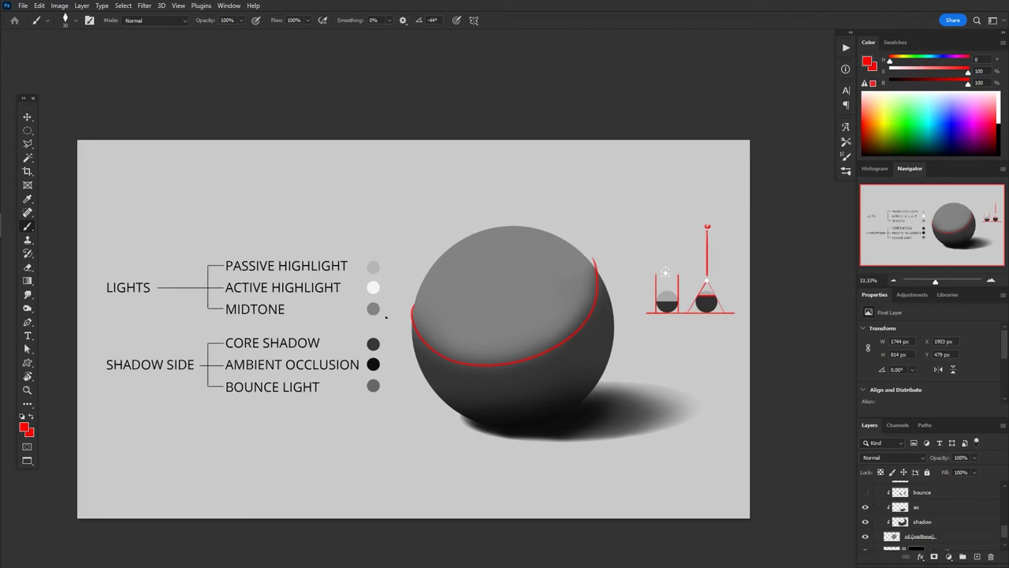
{"action": "mouse_move", "coordinate": [386, 319]}
{"action": "left_mouse_down"}
{"action": "mouse_move", "coordinate": [419, 389]}
{"action": "mouse_move", "coordinate": [454, 399]}
{"action": "mouse_move", "coordinate": [465, 432]}
{"action": "mouse_move", "coordinate": [473, 412]}
{"action": "left_mouse_up"}
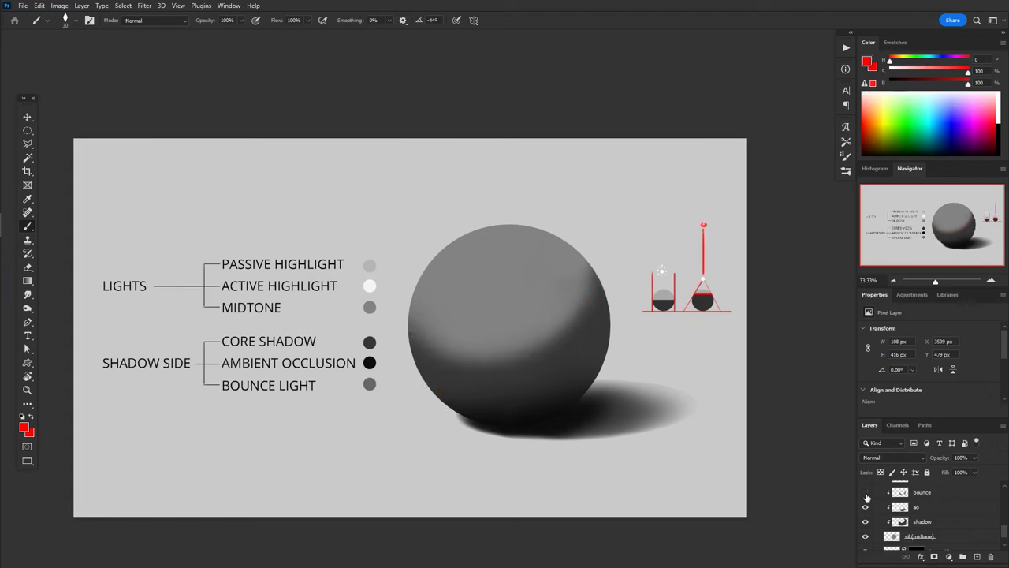
{"action": "left_click", "coordinate": [865, 492]}
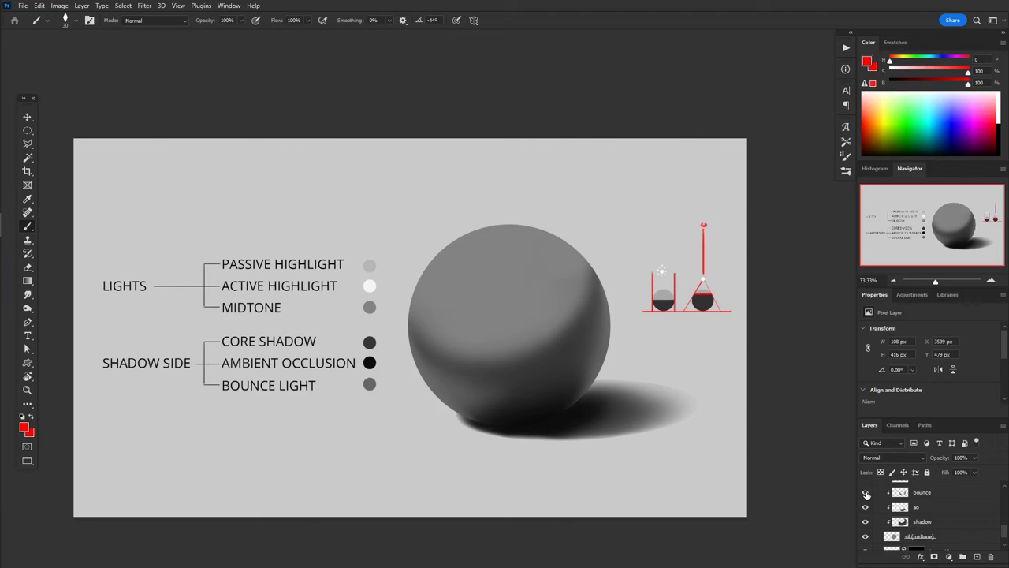
{"action": "scroll", "coordinate": [390, 308], "scroll_direction": "down", "scroll_amount": 1}
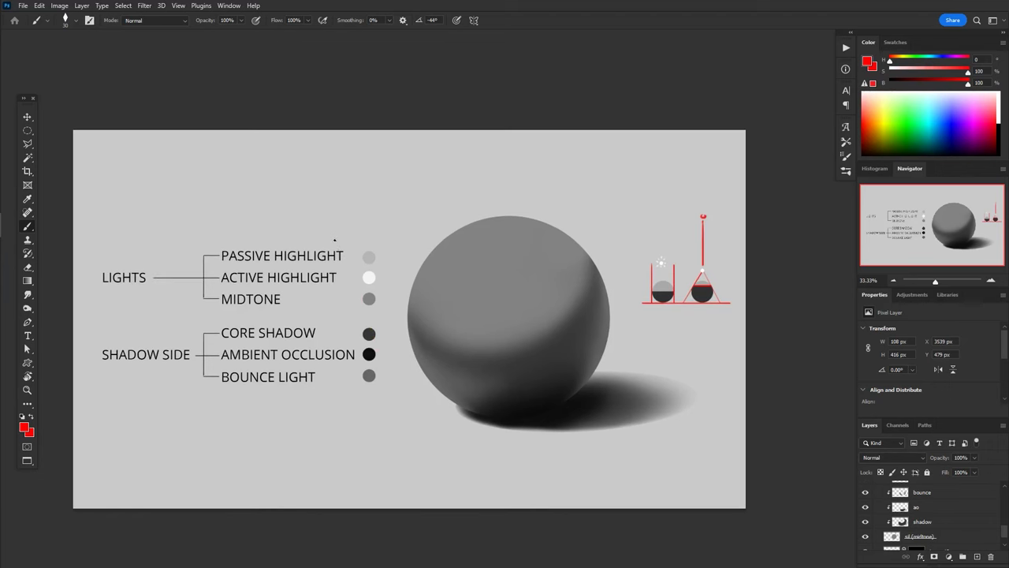
{"action": "mouse_move", "coordinate": [334, 236]}
{"action": "left_mouse_down"}
{"action": "mouse_move", "coordinate": [428, 457]}
{"action": "mouse_move", "coordinate": [423, 419]}
{"action": "mouse_move", "coordinate": [406, 405]}
{"action": "mouse_move", "coordinate": [410, 419]}
{"action": "mouse_move", "coordinate": [443, 392]}
{"action": "left_mouse_up"}
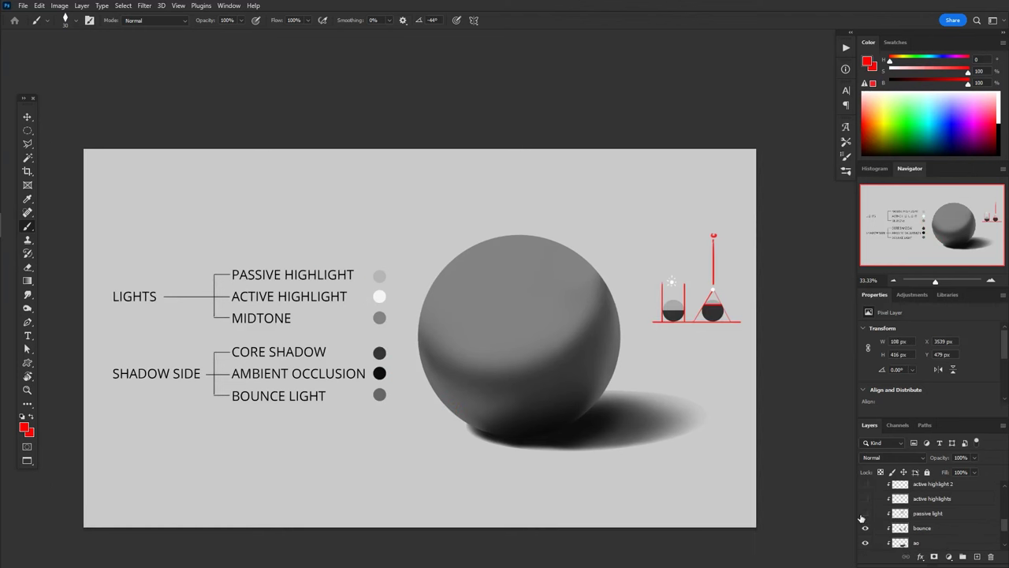
Show the passive light and active highlight layers on top of the sphere.
{"action": "left_click", "coordinate": [863, 513]}
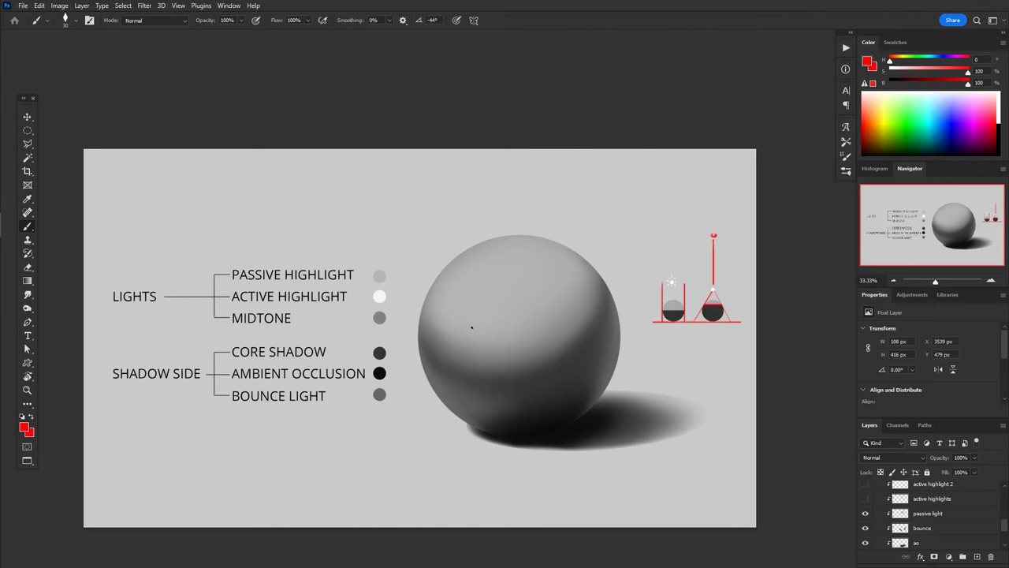
{"action": "left_click", "coordinate": [865, 499]}
{"action": "left_click_drag", "start_coordinate": [577, 401], "coordinate": [527, 411]}
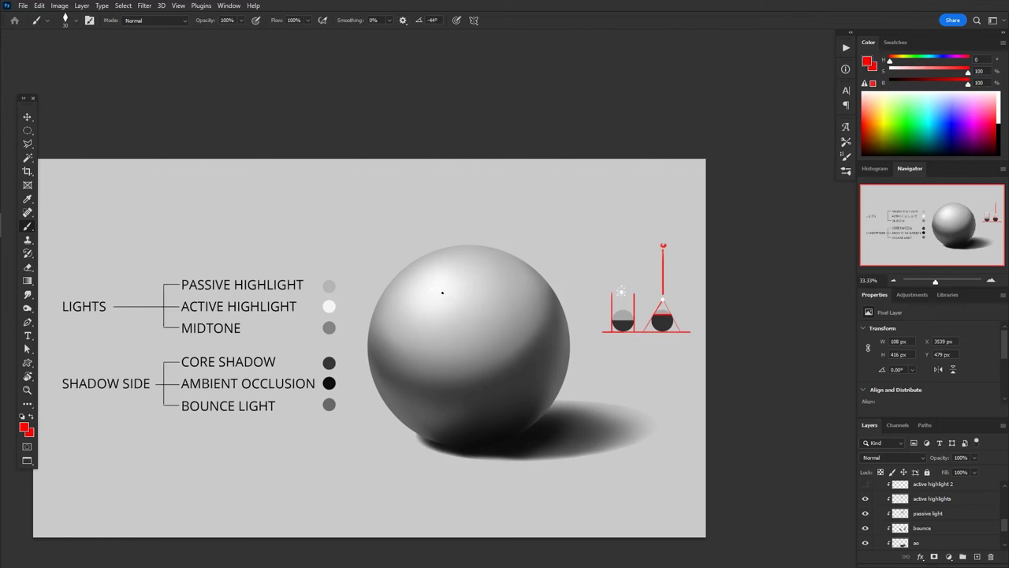
Sketch and undo red light-direction notes, then swap the broad highlight for the small specular one.
{"action": "mouse_move", "coordinate": [431, 357]}
{"action": "left_mouse_down"}
{"action": "mouse_move", "coordinate": [434, 285]}
{"action": "mouse_move", "coordinate": [350, 208]}
{"action": "mouse_move", "coordinate": [337, 210]}
{"action": "left_mouse_up"}
{"action": "left_click_drag", "start_coordinate": [433, 287], "coordinate": [427, 302]}
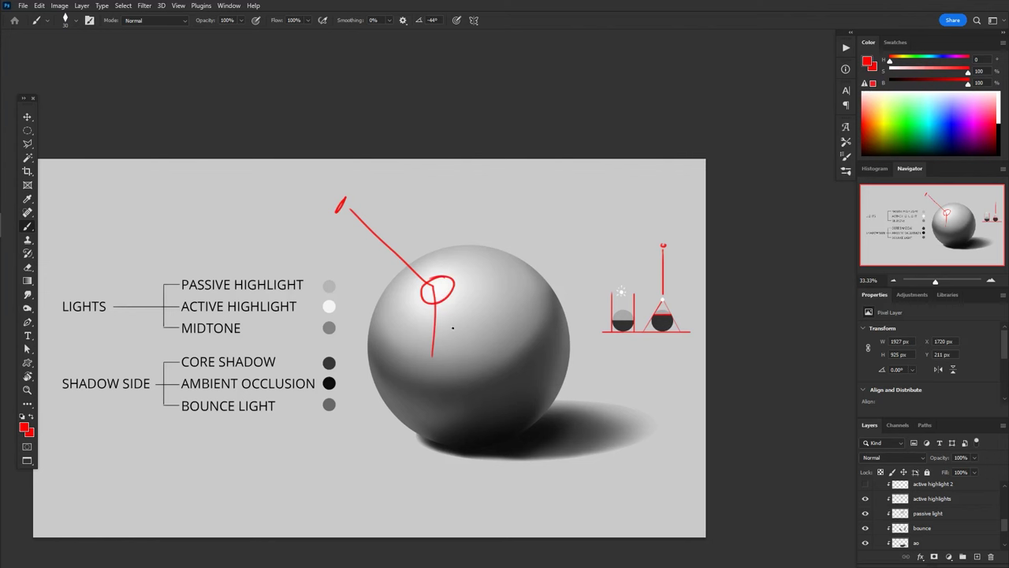
{"action": "key", "text": "ctrl+z"}
{"action": "key", "text": "ctrl+z"}
{"action": "key", "text": "ctrl+z"}
{"action": "key", "text": "l"}
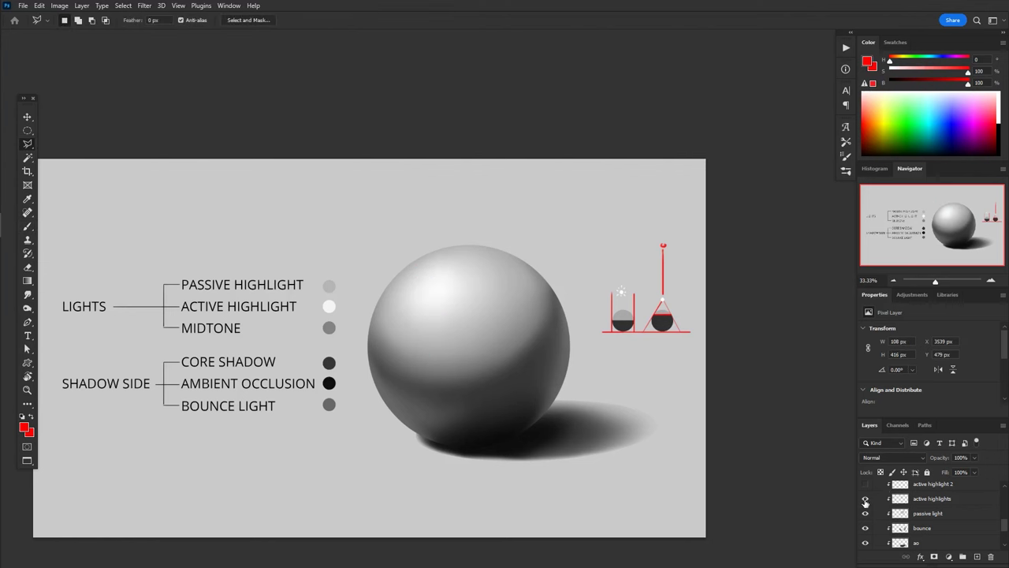
{"action": "left_click", "coordinate": [865, 498]}
{"action": "left_click", "coordinate": [866, 484]}
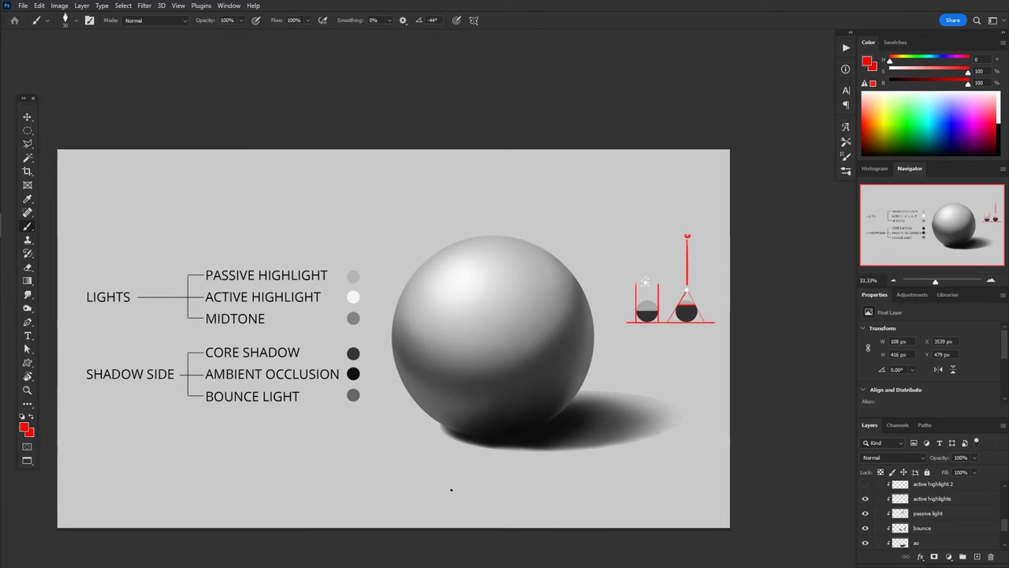
Draw red notes tracing the sphere's terminator, highlight boundary and light direction above it.
{"action": "left_click_drag", "start_coordinate": [392, 324], "coordinate": [400, 340]}
{"action": "left_click_drag", "start_coordinate": [571, 323], "coordinate": [588, 282]}
{"action": "mouse_move", "coordinate": [401, 298]}
{"action": "left_mouse_down"}
{"action": "mouse_move", "coordinate": [447, 342]}
{"action": "mouse_move", "coordinate": [505, 341]}
{"action": "mouse_move", "coordinate": [561, 297]}
{"action": "mouse_move", "coordinate": [569, 271]}
{"action": "left_mouse_up"}
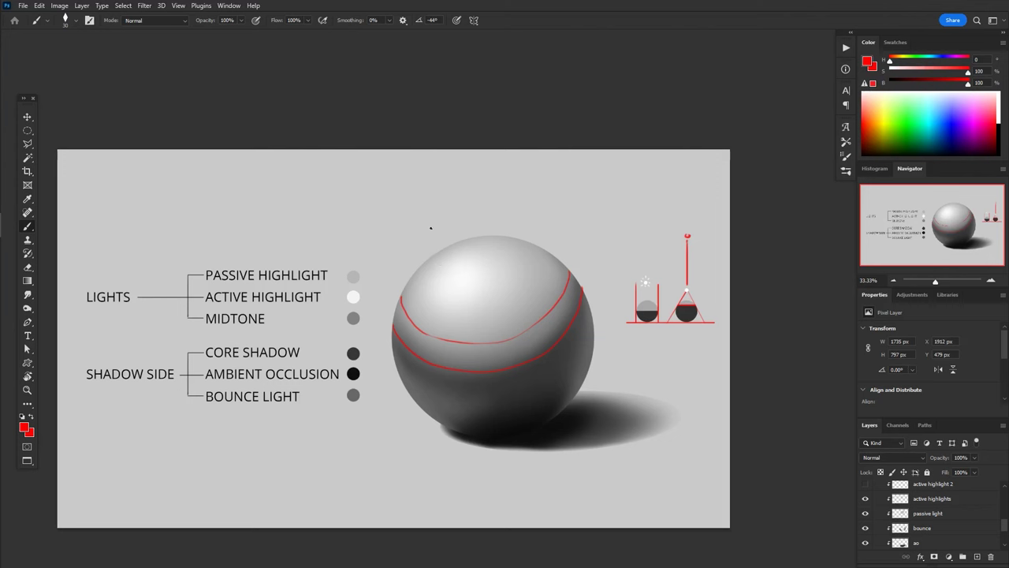
{"action": "mouse_move", "coordinate": [422, 176]}
{"action": "left_mouse_down"}
{"action": "mouse_move", "coordinate": [457, 263]}
{"action": "mouse_move", "coordinate": [451, 271]}
{"action": "mouse_move", "coordinate": [468, 271]}
{"action": "mouse_move", "coordinate": [450, 272]}
{"action": "mouse_move", "coordinate": [469, 274]}
{"action": "mouse_move", "coordinate": [458, 276]}
{"action": "mouse_move", "coordinate": [427, 244]}
{"action": "left_mouse_up"}
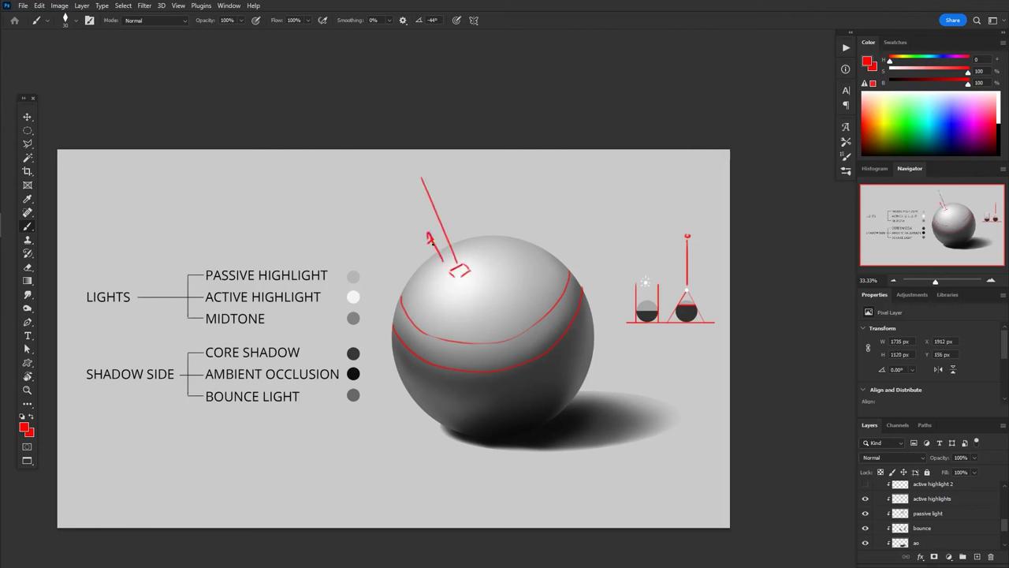
{"action": "mouse_move", "coordinate": [373, 221]}
{"action": "left_mouse_down"}
{"action": "mouse_move", "coordinate": [408, 372]}
{"action": "mouse_move", "coordinate": [381, 313]}
{"action": "left_mouse_up"}
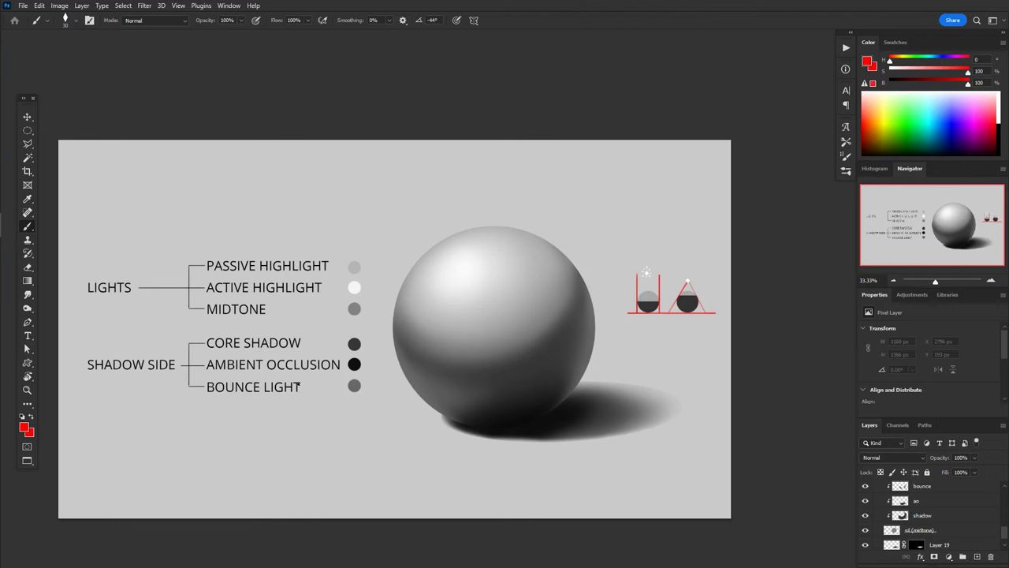
Hide bounce, ao and shadow, select sil, then re-enable shadow, ao, bounce, passive light and active highlight.
{"action": "left_click_drag", "start_coordinate": [865, 486], "coordinate": [865, 515]}
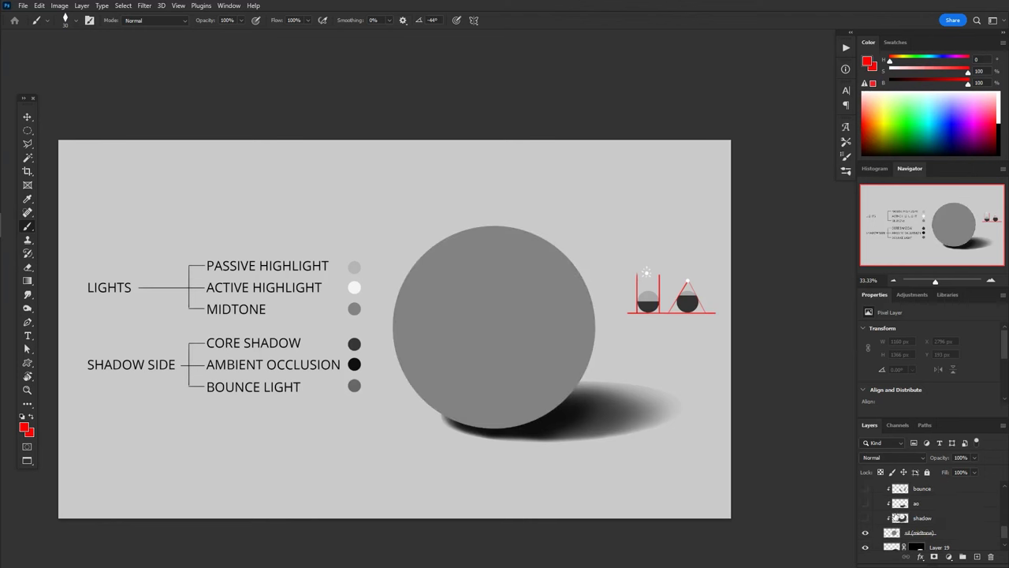
{"action": "left_click", "coordinate": [919, 535]}
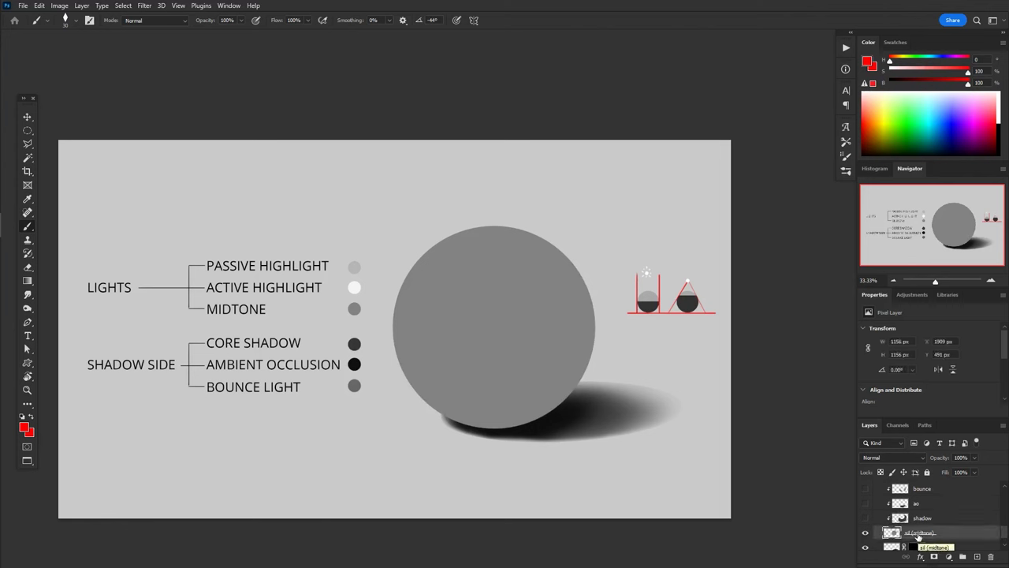
{"action": "left_click", "coordinate": [867, 517]}
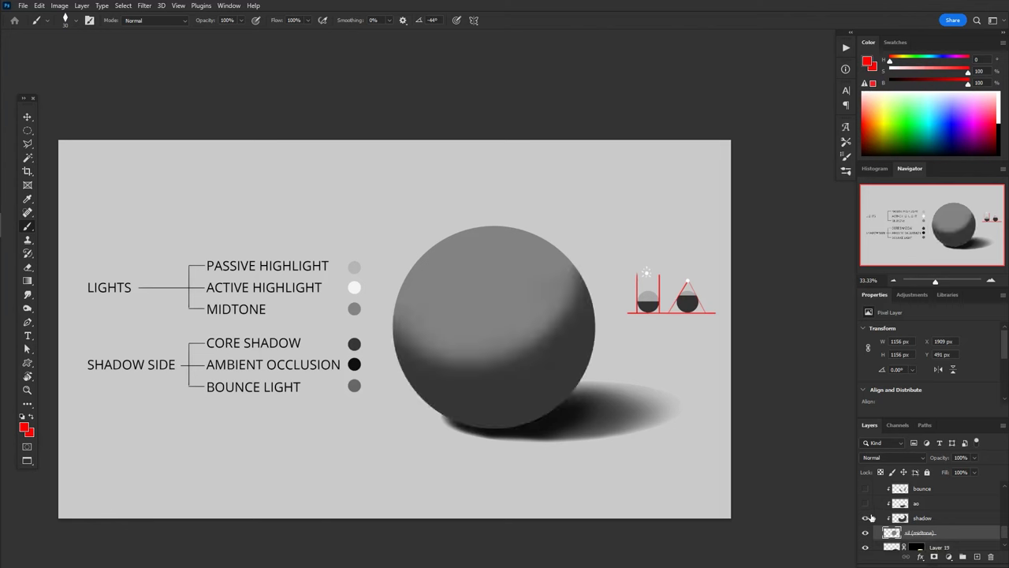
{"action": "left_click", "coordinate": [866, 502]}
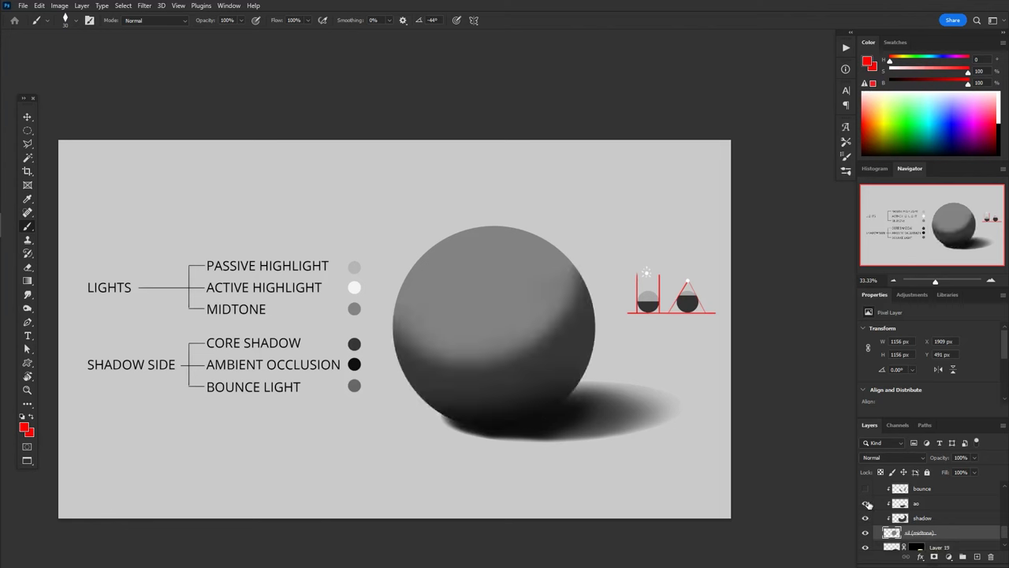
{"action": "left_click", "coordinate": [866, 488]}
{"action": "scroll", "coordinate": [865, 522], "scroll_direction": "up", "scroll_amount": 2}
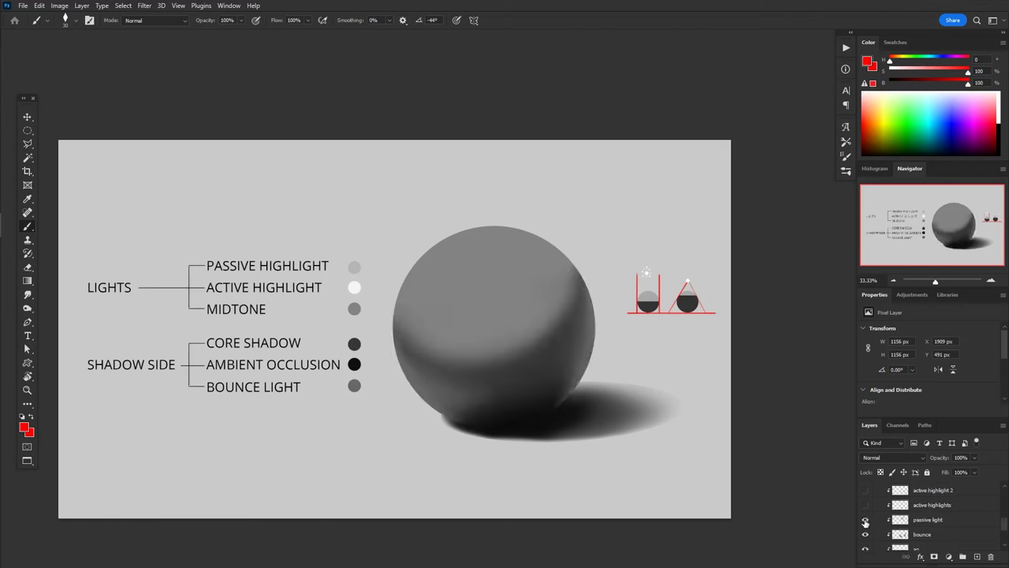
{"action": "left_click", "coordinate": [865, 521]}
{"action": "left_click", "coordinate": [865, 505]}
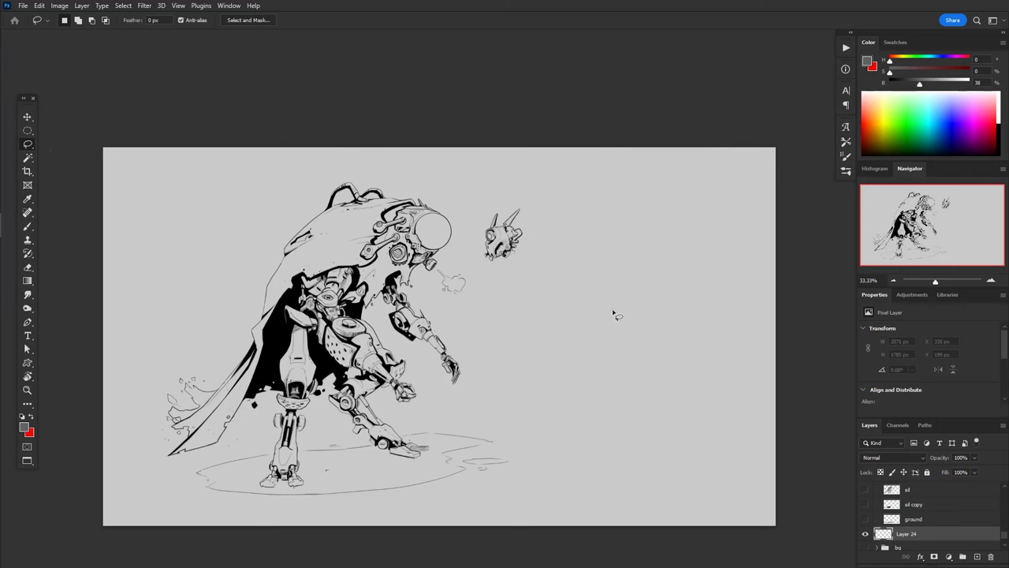
Try a freehand selection, deselect, then outline a straight-edged polygonal selection right of the robot.
{"action": "mouse_move", "coordinate": [566, 298]}
{"action": "left_mouse_down"}
{"action": "mouse_move", "coordinate": [570, 261]}
{"action": "mouse_move", "coordinate": [627, 241]}
{"action": "mouse_move", "coordinate": [644, 351]}
{"action": "mouse_move", "coordinate": [599, 413]}
{"action": "mouse_move", "coordinate": [572, 305]}
{"action": "left_mouse_up"}
{"action": "key", "text": "ctrl+d"}
{"action": "key", "text": "shift+l"}
{"action": "left_click", "coordinate": [581, 303]}
{"action": "left_click", "coordinate": [644, 276]}
{"action": "left_click", "coordinate": [674, 360]}
{"action": "left_click", "coordinate": [630, 381]}
{"action": "left_click", "coordinate": [651, 447]}
{"action": "left_click", "coordinate": [607, 468]}
{"action": "left_click", "coordinate": [523, 371]}
{"action": "left_click", "coordinate": [581, 304]}
{"action": "left_click", "coordinate": [574, 290]}
Select a circle, subtract a crescent with Alt, add a lobe with Shift, then deselect.
{"action": "mouse_move", "coordinate": [591, 280]}
{"action": "left_mouse_down"}
{"action": "mouse_move", "coordinate": [619, 272]}
{"action": "mouse_move", "coordinate": [647, 309]}
{"action": "mouse_move", "coordinate": [676, 288]}
{"action": "mouse_move", "coordinate": [699, 302]}
{"action": "mouse_move", "coordinate": [714, 392]}
{"action": "mouse_move", "coordinate": [638, 377]}
{"action": "mouse_move", "coordinate": [628, 413]}
{"action": "mouse_move", "coordinate": [663, 445]}
{"action": "mouse_move", "coordinate": [606, 441]}
{"action": "mouse_move", "coordinate": [573, 402]}
{"action": "mouse_move", "coordinate": [617, 377]}
{"action": "mouse_move", "coordinate": [510, 321]}
{"action": "mouse_move", "coordinate": [562, 309]}
{"action": "mouse_move", "coordinate": [565, 288]}
{"action": "mouse_move", "coordinate": [560, 314]}
{"action": "left_mouse_up"}
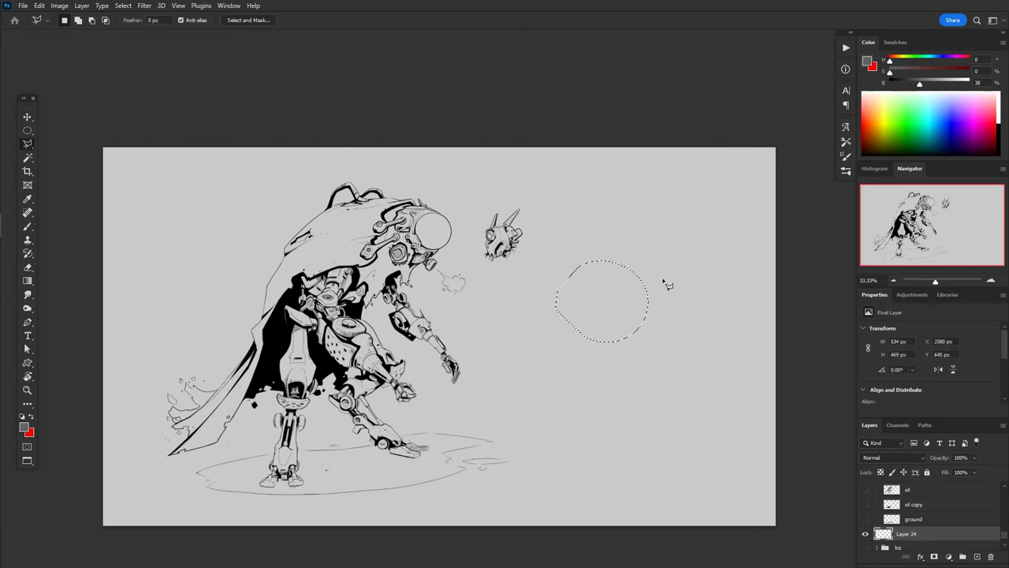
{"action": "key", "text": "alt"}
{"action": "mouse_move", "coordinate": [607, 322]}
{"action": "left_mouse_down"}
{"action": "mouse_move", "coordinate": [641, 361]}
{"action": "mouse_move", "coordinate": [674, 357]}
{"action": "left_mouse_up"}
{"action": "key", "text": "shift"}
{"action": "mouse_move", "coordinate": [556, 361]}
{"action": "left_mouse_down"}
{"action": "mouse_move", "coordinate": [543, 333]}
{"action": "mouse_move", "coordinate": [585, 343]}
{"action": "mouse_move", "coordinate": [563, 365]}
{"action": "left_mouse_up"}
{"action": "key", "text": "ctrl+d"}
Draw a rounded blob-shaped selection on the empty Layer 26.
{"action": "left_click", "coordinate": [565, 320]}
{"action": "mouse_move", "coordinate": [573, 302]}
{"action": "left_mouse_down"}
{"action": "mouse_move", "coordinate": [612, 288]}
{"action": "mouse_move", "coordinate": [624, 319]}
{"action": "mouse_move", "coordinate": [582, 344]}
{"action": "left_mouse_up"}
{"action": "left_click", "coordinate": [588, 358]}
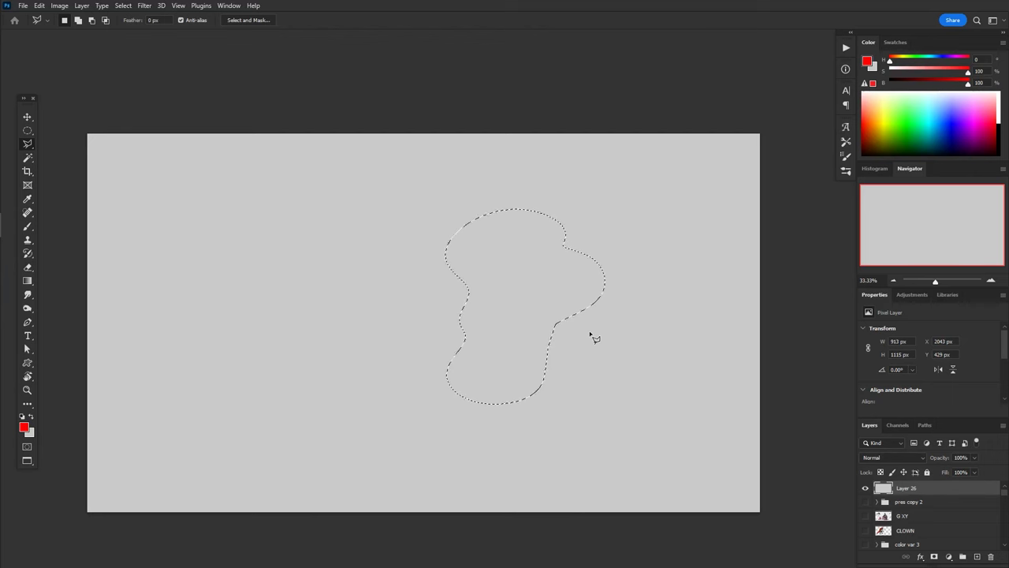
Fill the blob selection with solid red via Shift+F5, undo, and fill it red again.
{"action": "key", "text": "shift+F5"}
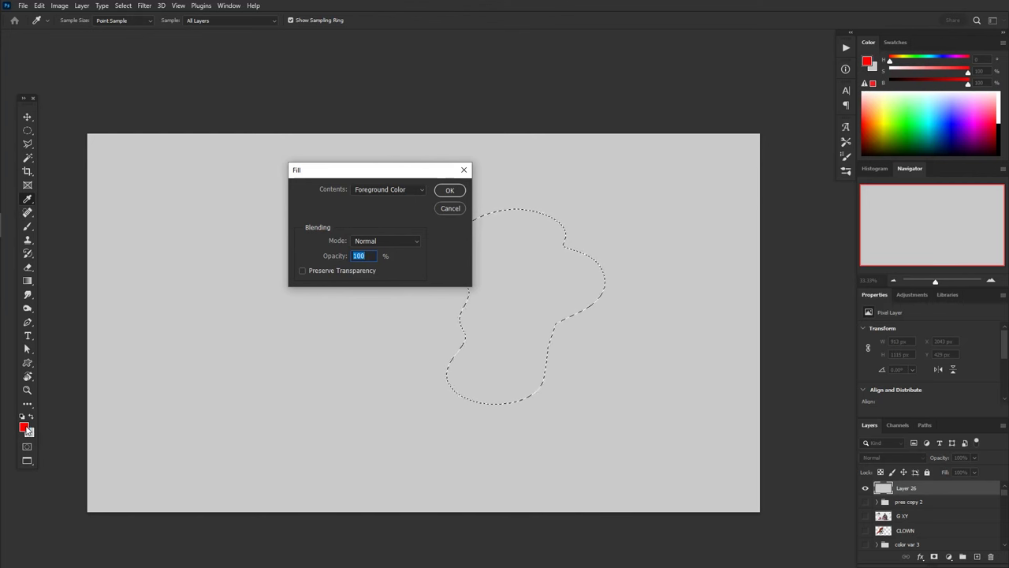
{"action": "left_click", "coordinate": [451, 191]}
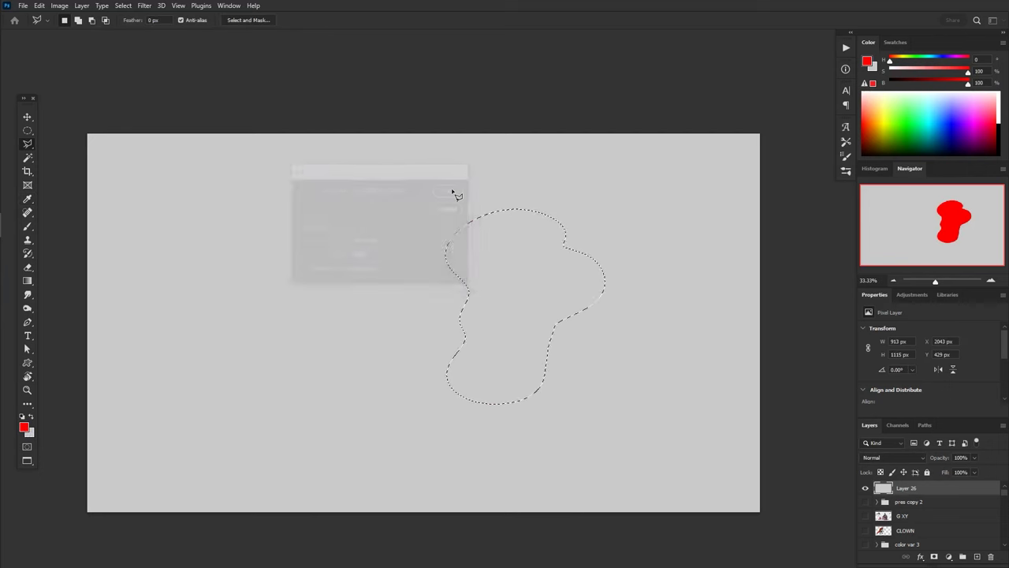
{"action": "key", "text": "ctrl+z"}
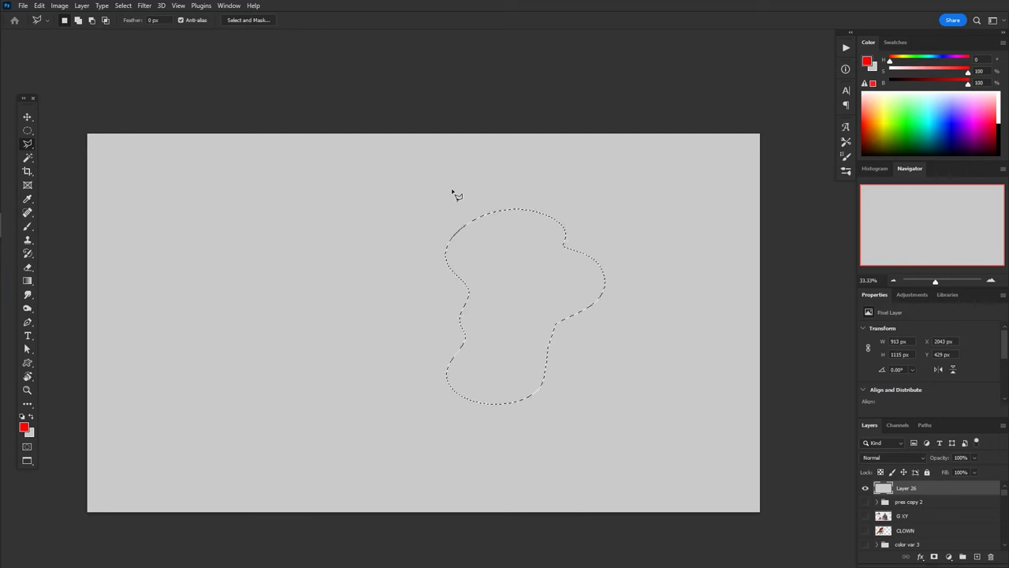
{"action": "key", "text": "shift+F5"}
{"action": "left_click", "coordinate": [452, 191]}
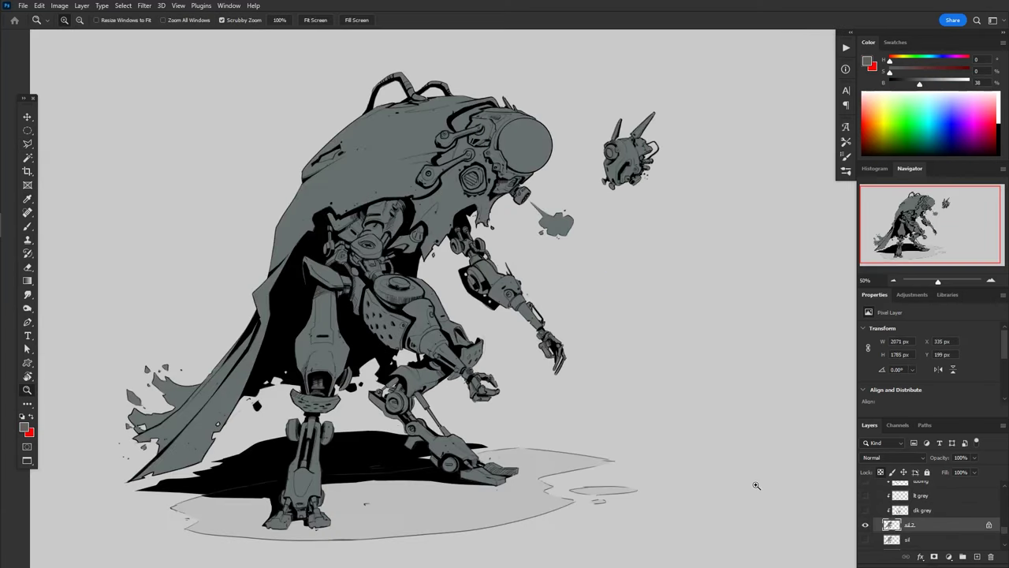
Clip the cape layer to the sil 2 silhouette and load the cape's outline as a selection.
{"action": "left_click", "coordinate": [909, 525]}
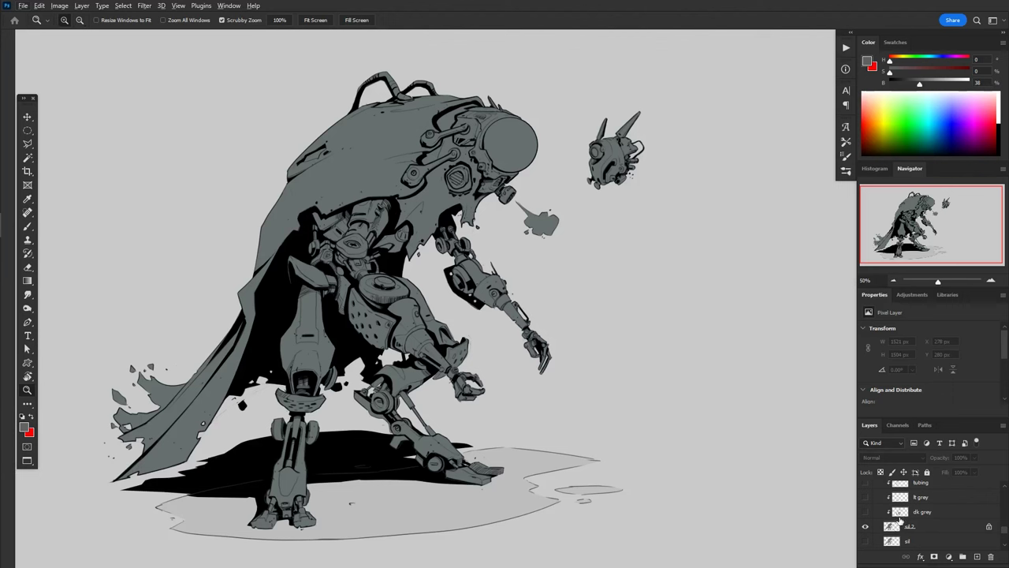
{"action": "key", "text": "alt"}
{"action": "left_click", "coordinate": [924, 515], "text": "alt"}
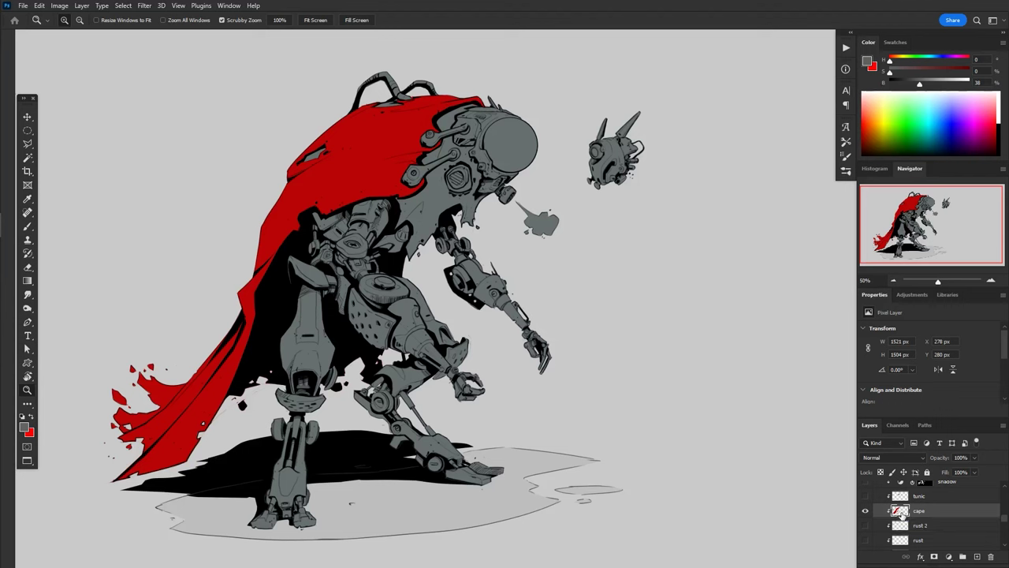
{"action": "left_click", "coordinate": [900, 514], "text": "ctrl"}
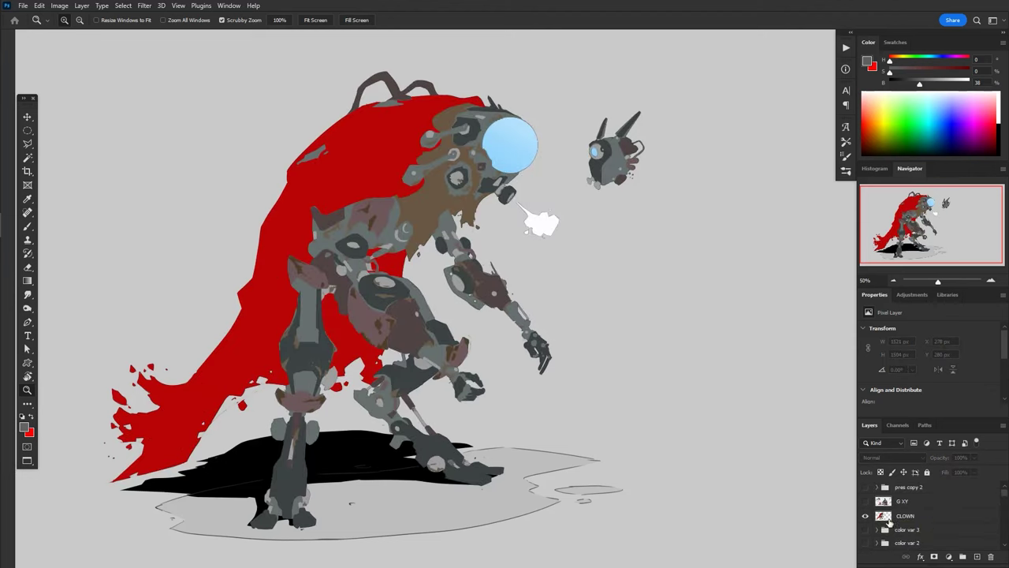
Select the red cape area on the CLOWN flat-colour layer with the Magic Wand, then deselect.
{"action": "left_click", "coordinate": [889, 522]}
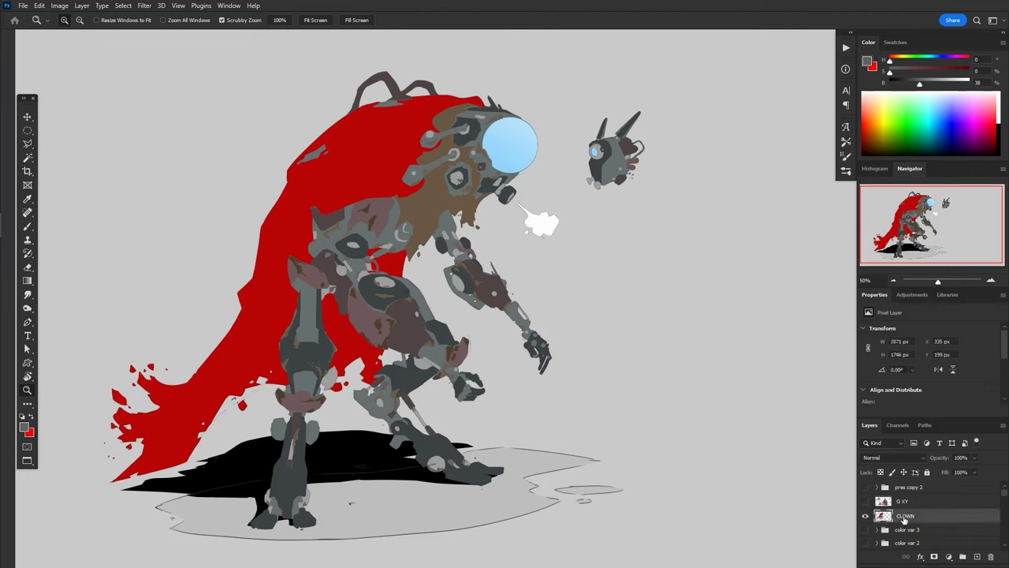
{"action": "key", "text": "w"}
{"action": "left_click", "coordinate": [372, 178]}
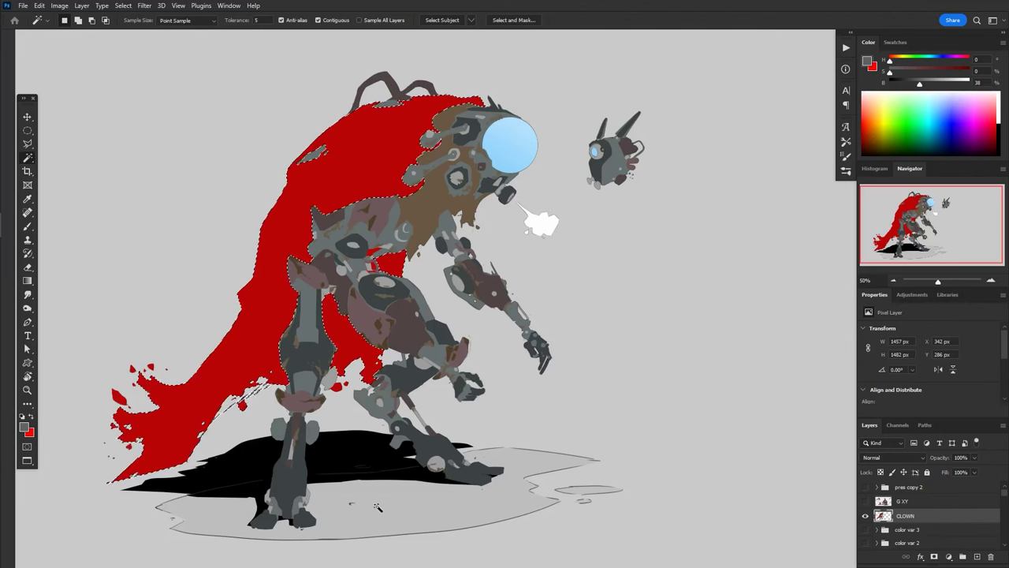
{"action": "key", "text": "ctrl+d"}
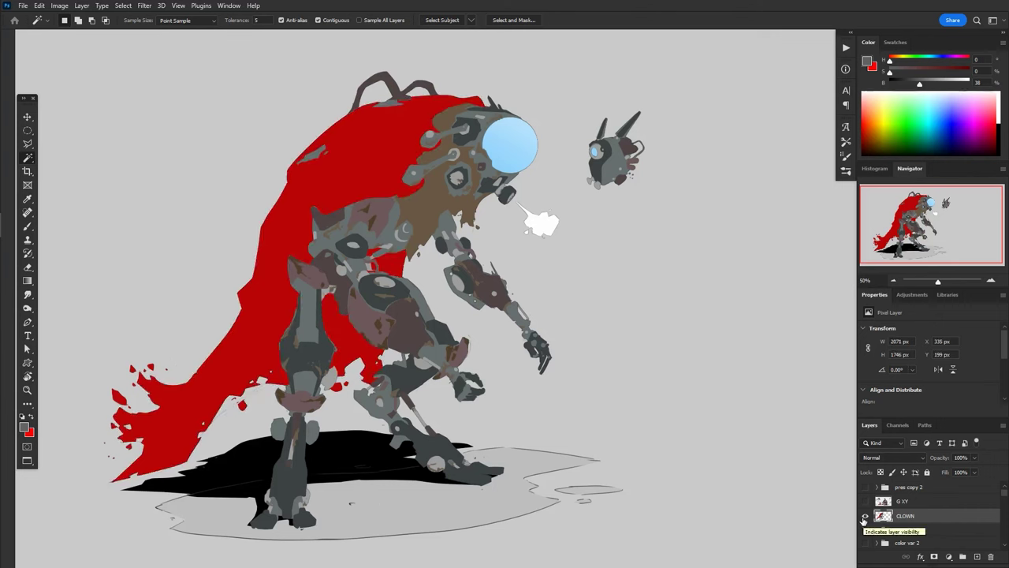
Hide CLOWN and show the red cape, brown tunic, dk grey, lt grey, tubing and reddish metal layers.
{"action": "left_click", "coordinate": [865, 516]}
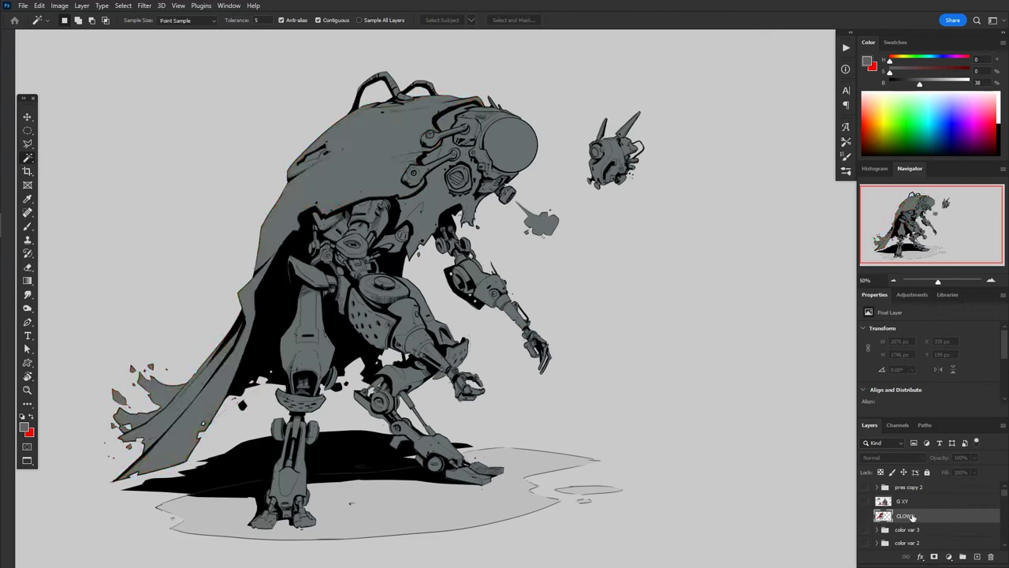
{"action": "left_click", "coordinate": [865, 517]}
{"action": "left_click", "coordinate": [866, 503]}
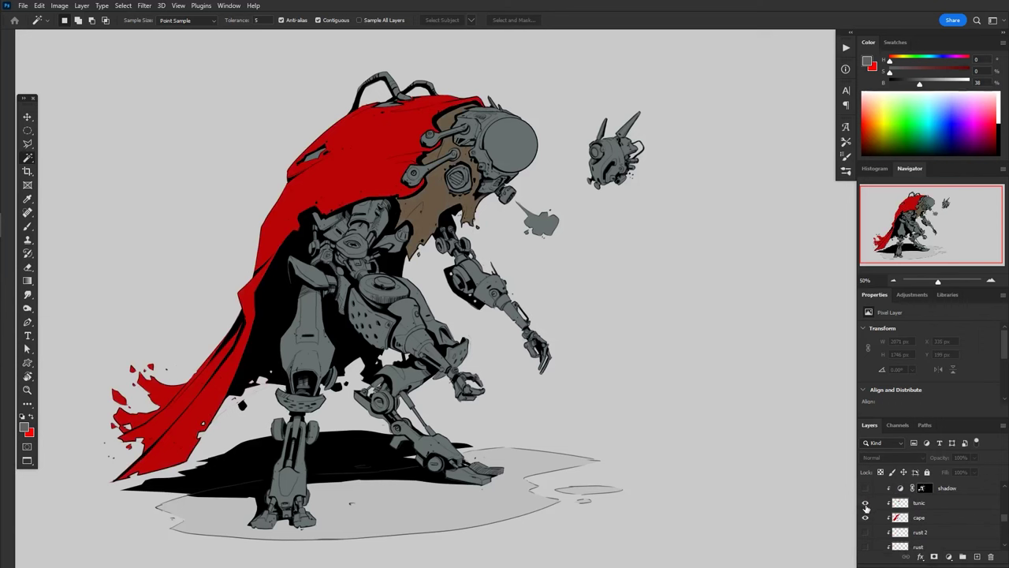
{"action": "scroll", "coordinate": [995, 512], "scroll_direction": "down", "scroll_amount": 3}
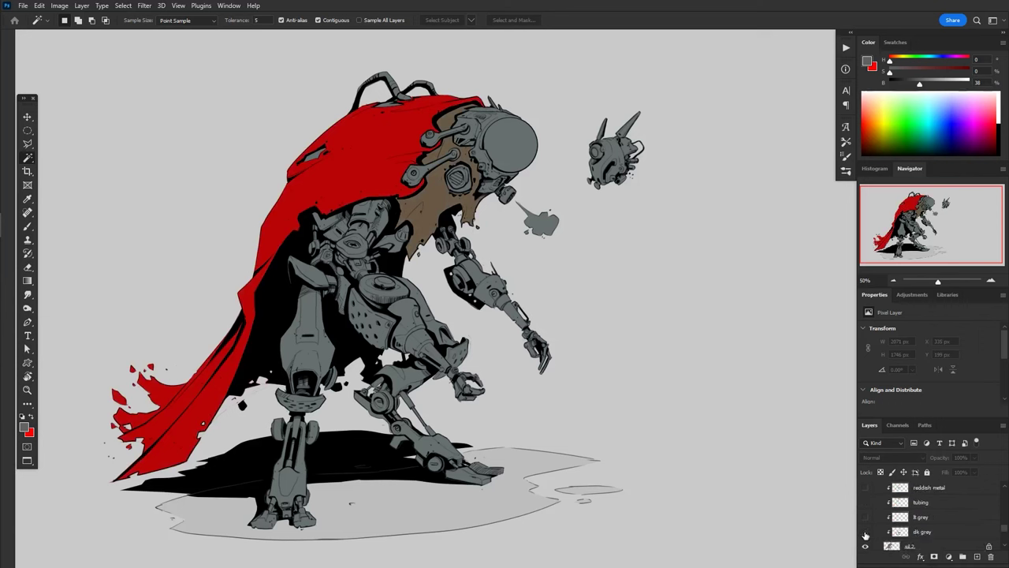
{"action": "left_click", "coordinate": [865, 532]}
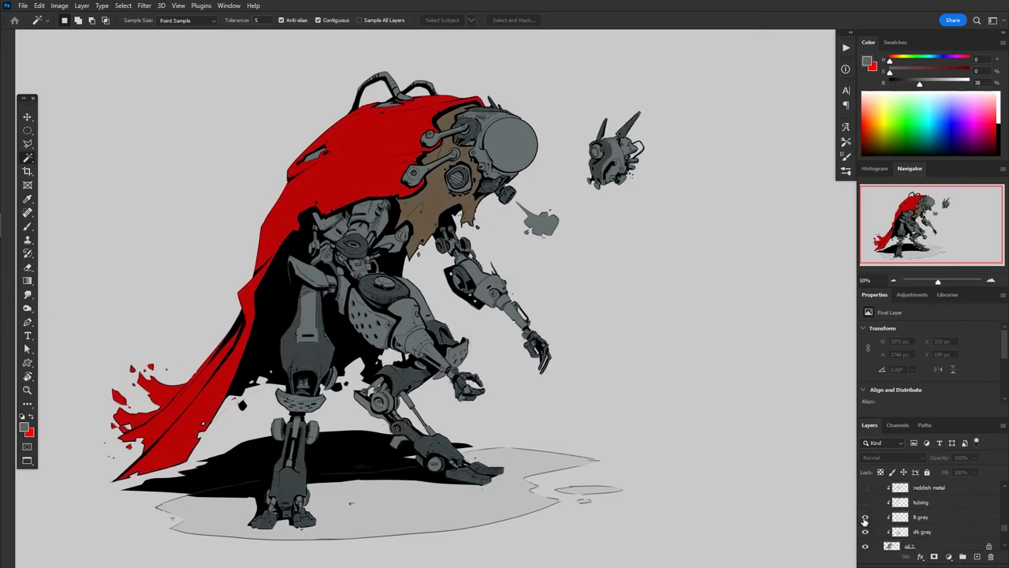
{"action": "left_click", "coordinate": [864, 517]}
{"action": "left_click", "coordinate": [865, 502]}
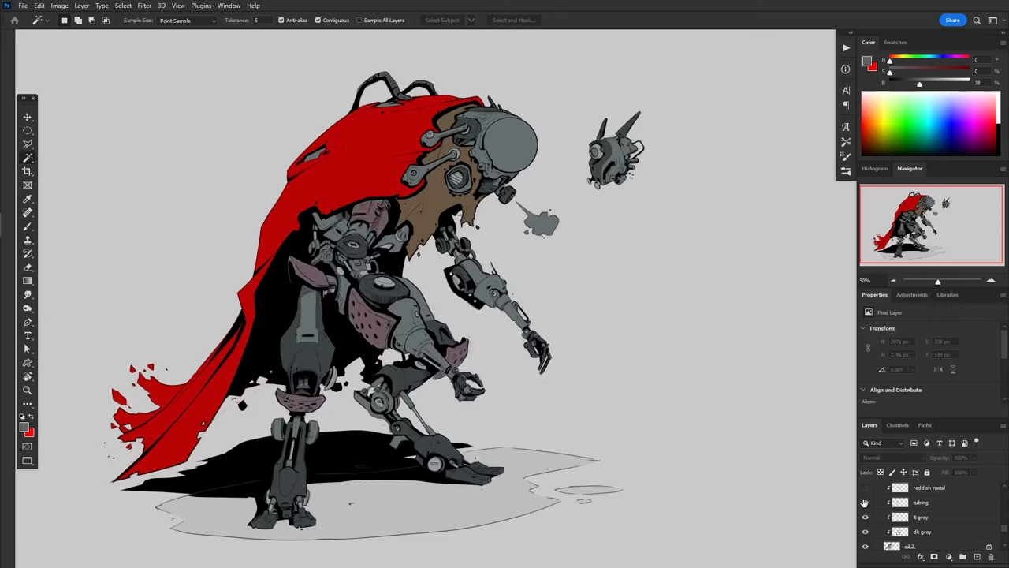
{"action": "left_click", "coordinate": [864, 488]}
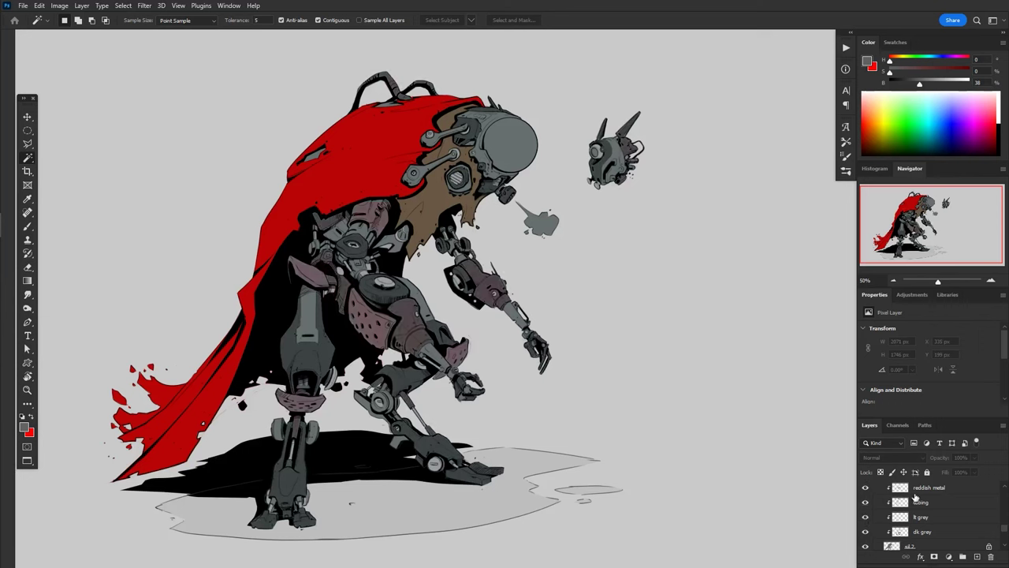
Show helmet, smoke, rust 2 and shadow layers for light-blue visors, white smoke and darker shadows.
{"action": "scroll", "coordinate": [864, 524], "scroll_direction": "up", "scroll_amount": 2}
{"action": "left_click", "coordinate": [865, 523]}
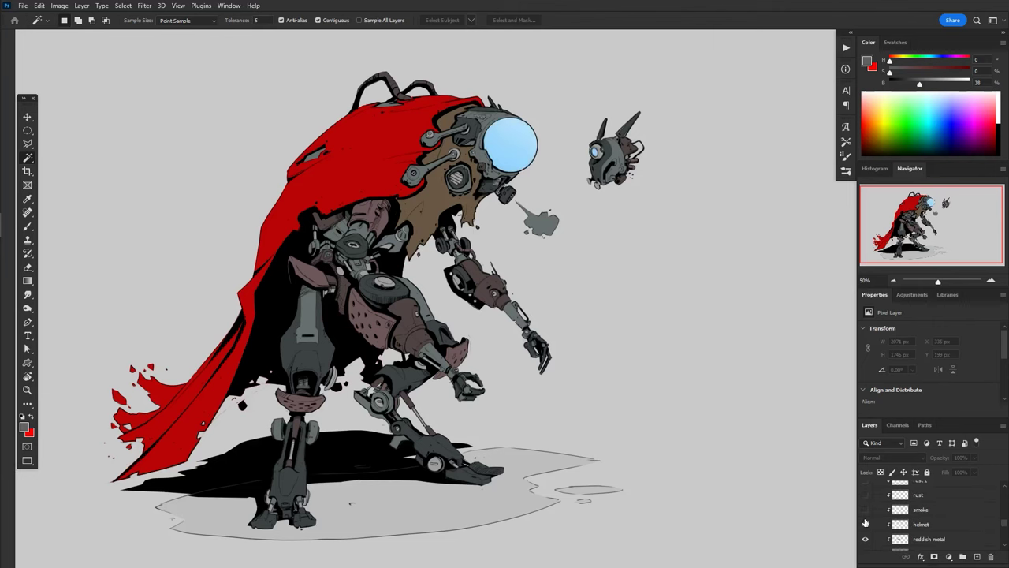
{"action": "left_click", "coordinate": [865, 509]}
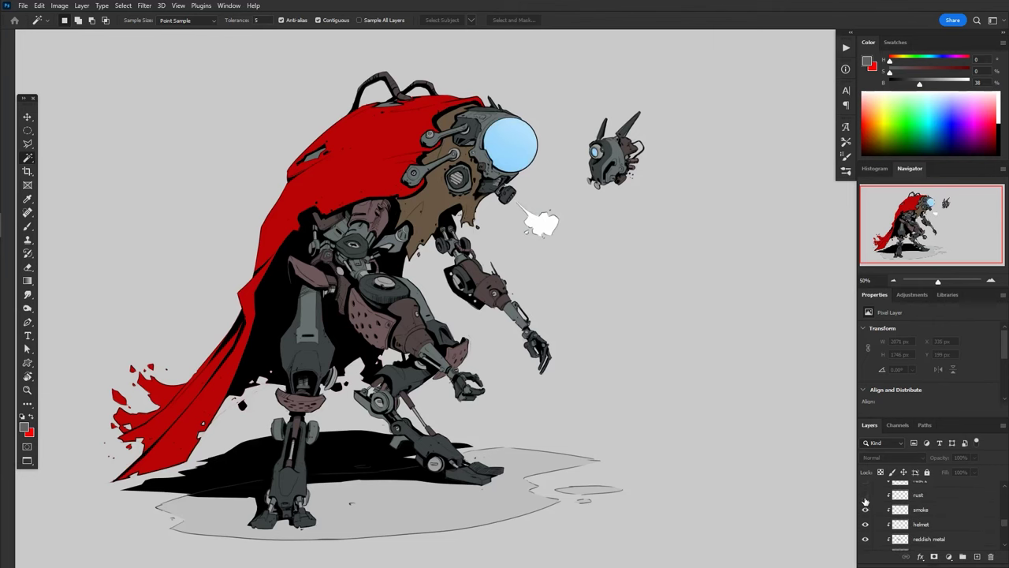
{"action": "scroll", "coordinate": [865, 501], "scroll_direction": "up", "scroll_amount": 1}
{"action": "left_click", "coordinate": [865, 499]}
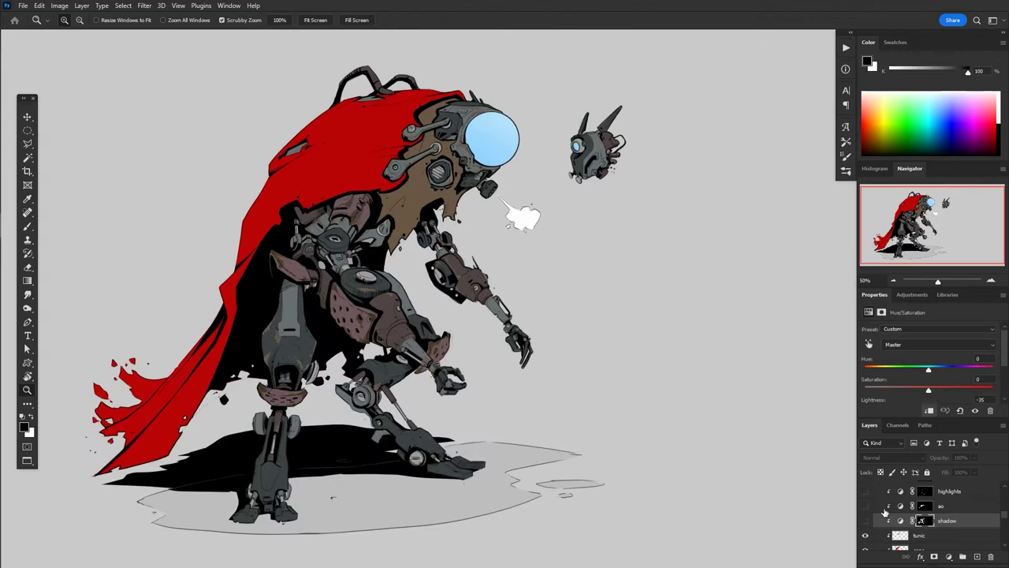
{"action": "left_click", "coordinate": [865, 520]}
Hide the shadow layer and add a Hue/Saturation adjustment above the tunic with Lightness -31.
{"action": "left_click", "coordinate": [956, 520]}
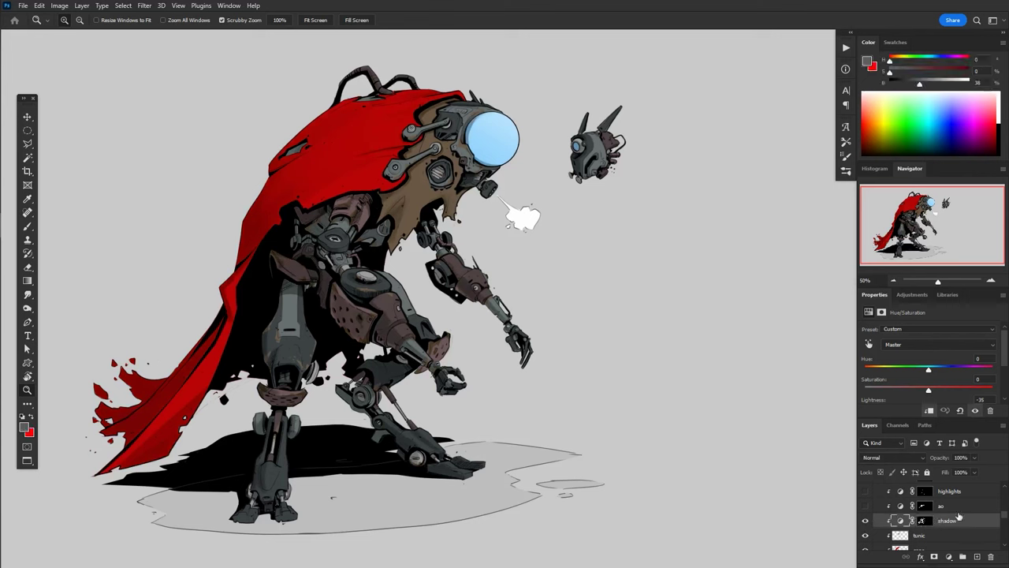
{"action": "scroll", "coordinate": [909, 398], "scroll_direction": "down", "scroll_amount": 1}
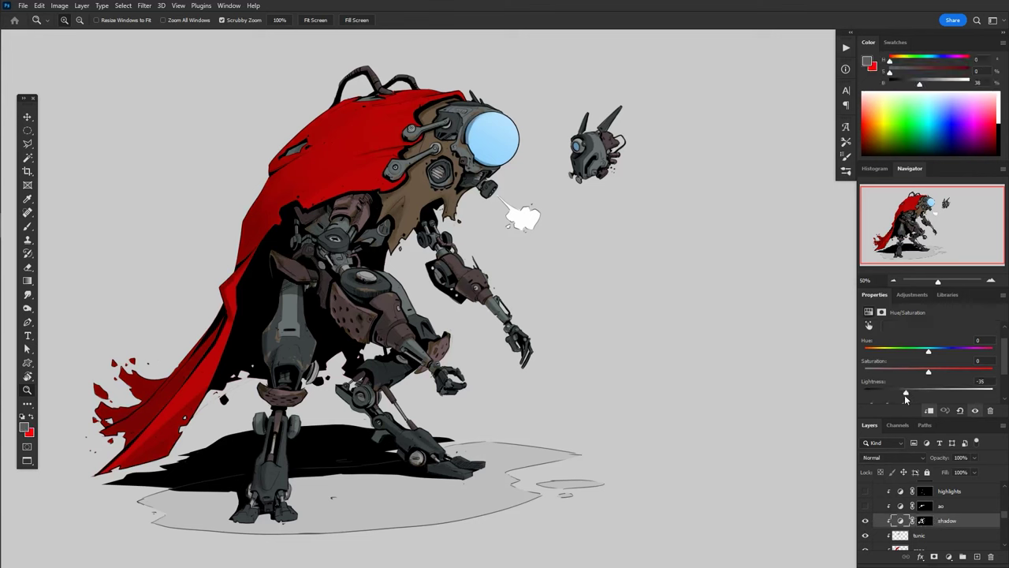
{"action": "left_click", "coordinate": [865, 520]}
{"action": "left_click", "coordinate": [919, 536]}
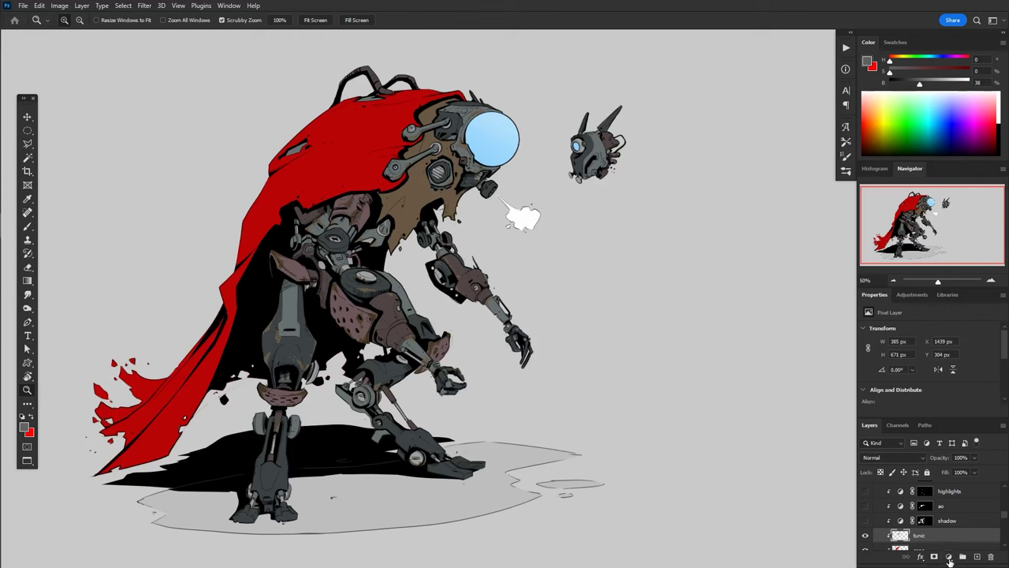
{"action": "left_click", "coordinate": [949, 559]}
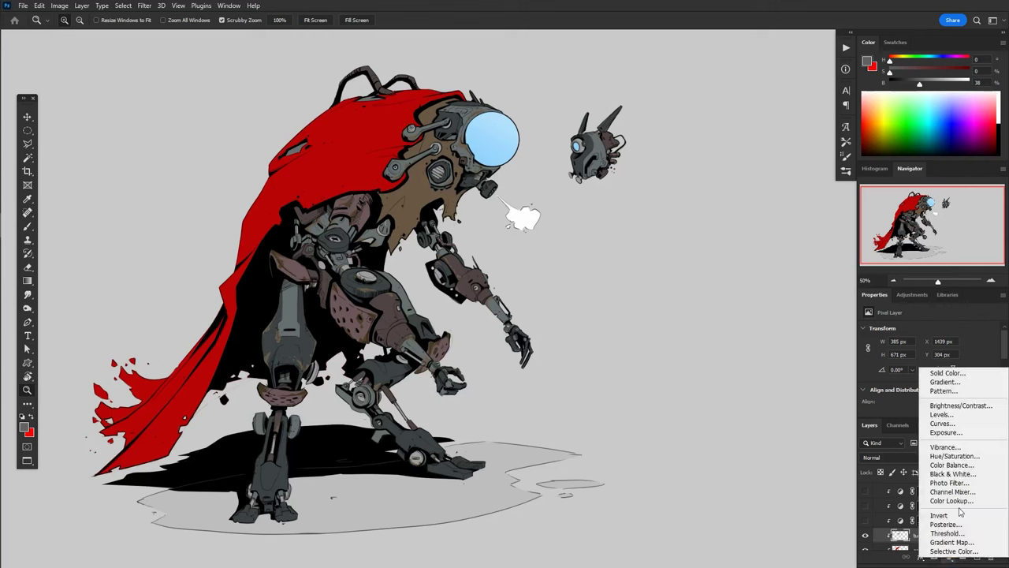
{"action": "left_click", "coordinate": [953, 456]}
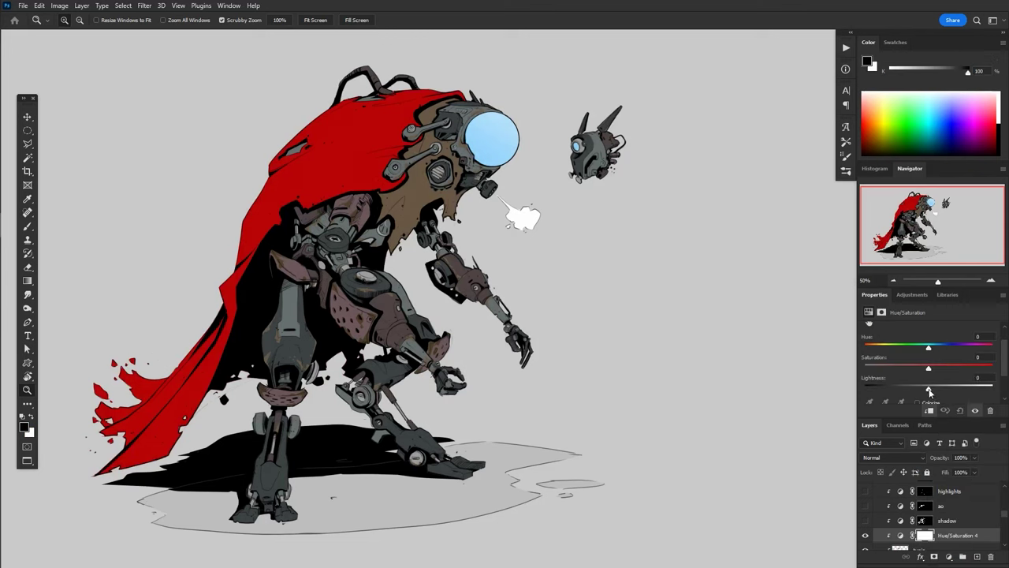
{"action": "left_click_drag", "start_coordinate": [928, 388], "coordinate": [909, 391]}
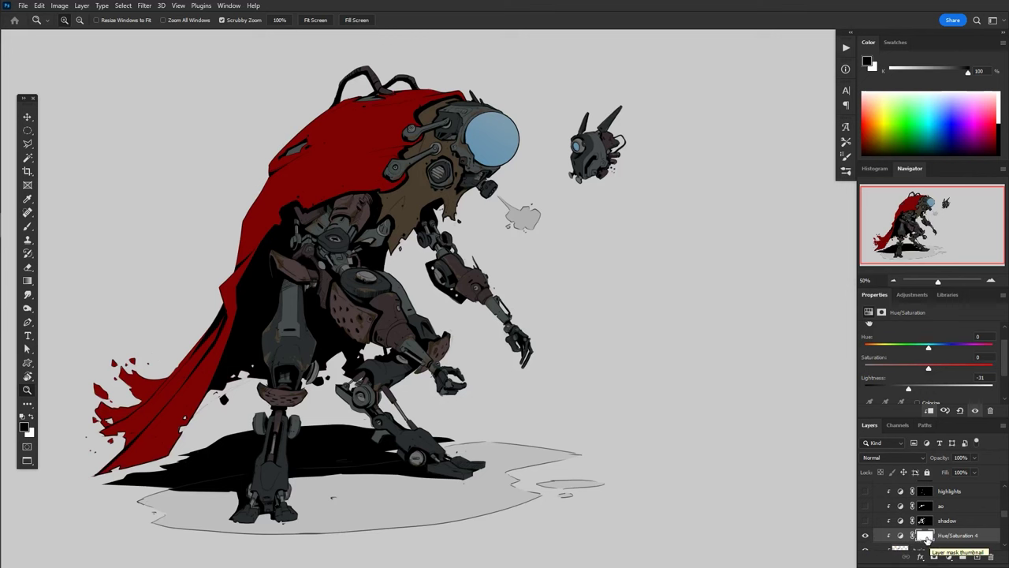
Invert the adjustment's mask and paint the darkening back into shadows with a size-150 white brush.
{"action": "left_click", "coordinate": [924, 538]}
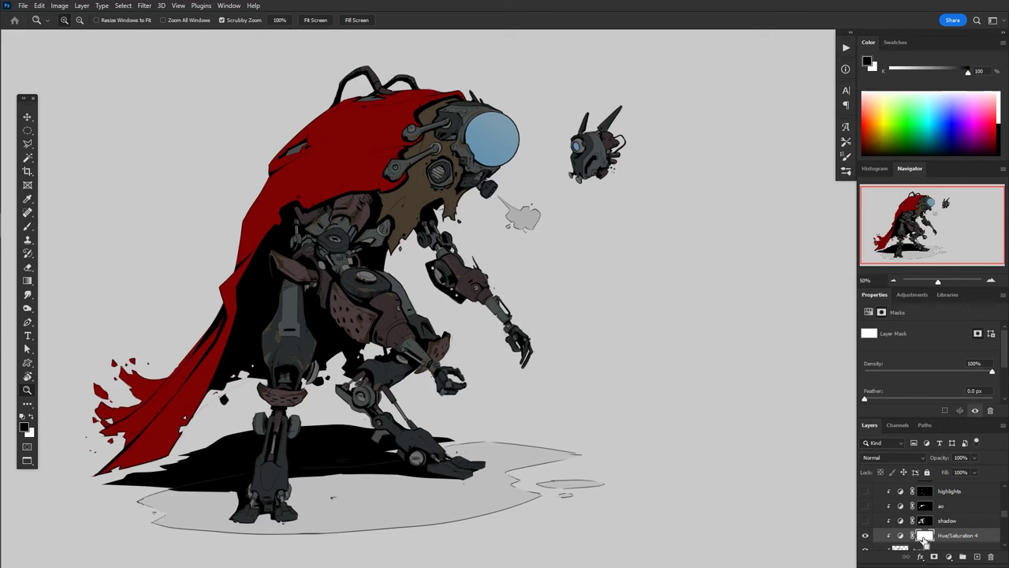
{"action": "key", "text": "ctrl+i"}
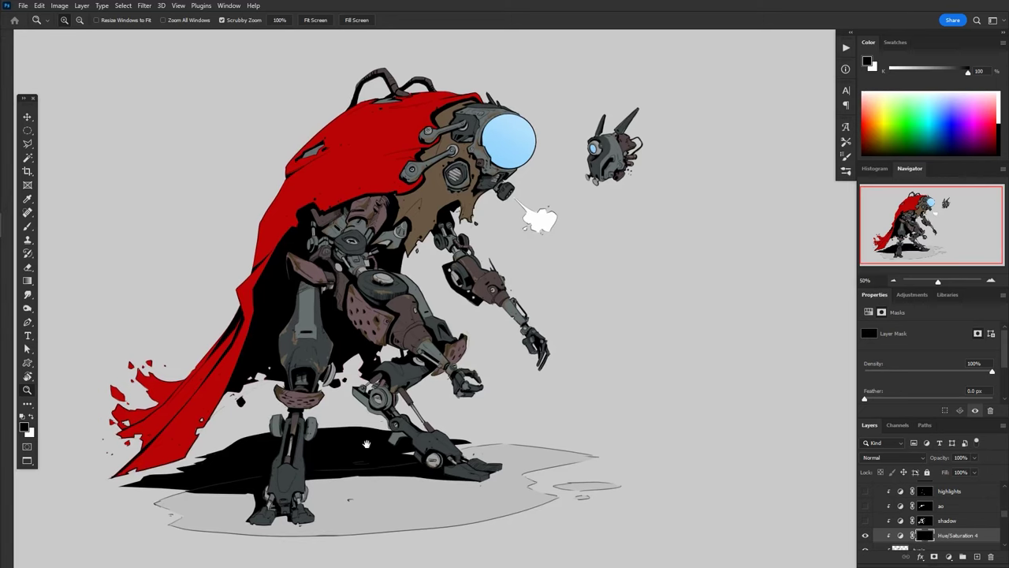
{"action": "key", "text": "b"}
{"action": "key", "text": "x"}
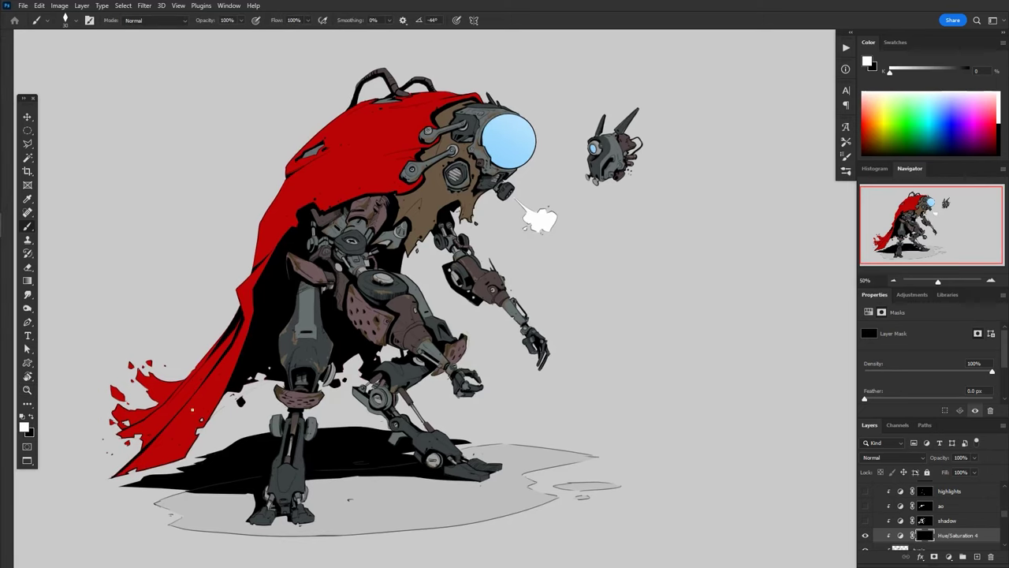
{"action": "key", "text": "bracketright"}
{"action": "key", "text": "bracketright"}
{"action": "key", "text": "bracketright"}
{"action": "key", "text": "bracketright"}
{"action": "key", "text": "bracketright"}
{"action": "key", "text": "bracketright"}
{"action": "key", "text": "bracketright"}
{"action": "key", "text": "bracketright"}
{"action": "key", "text": "bracketright"}
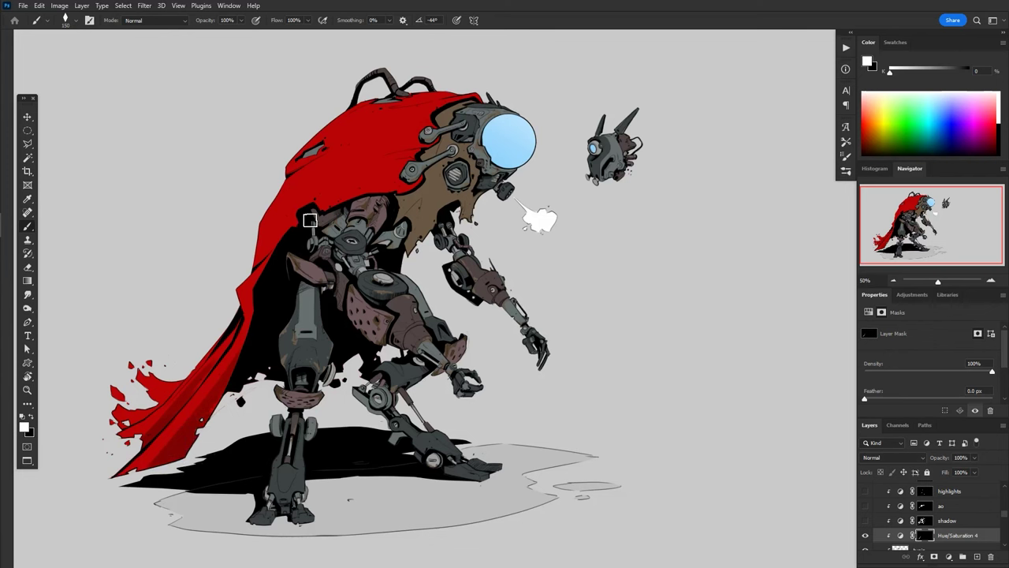
{"action": "left_click_drag", "start_coordinate": [957, 535], "coordinate": [973, 515]}
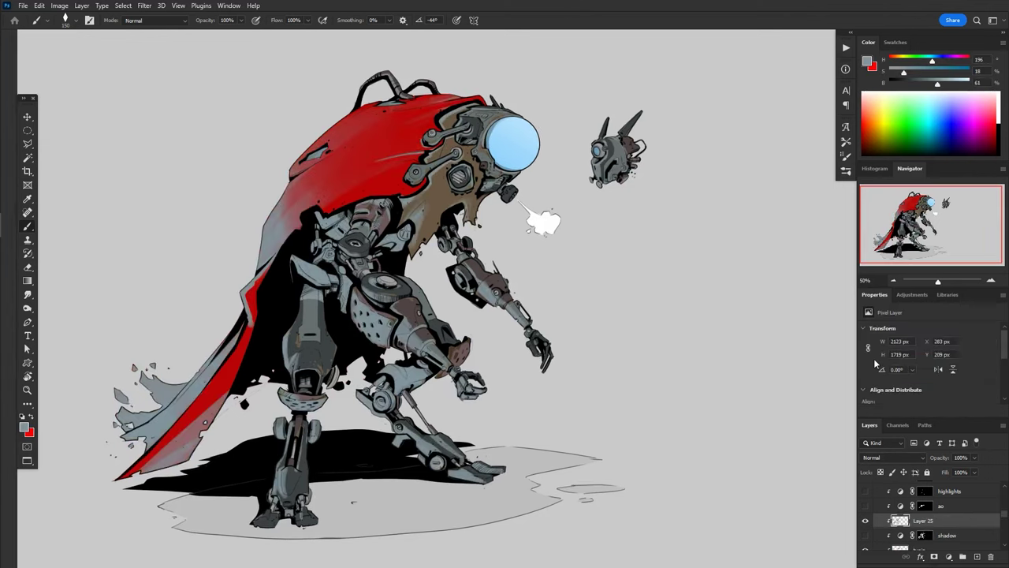
Set Layer 25 to Multiply, toggle it to compare, and show the ao shading layer.
{"action": "left_click", "coordinate": [886, 457]}
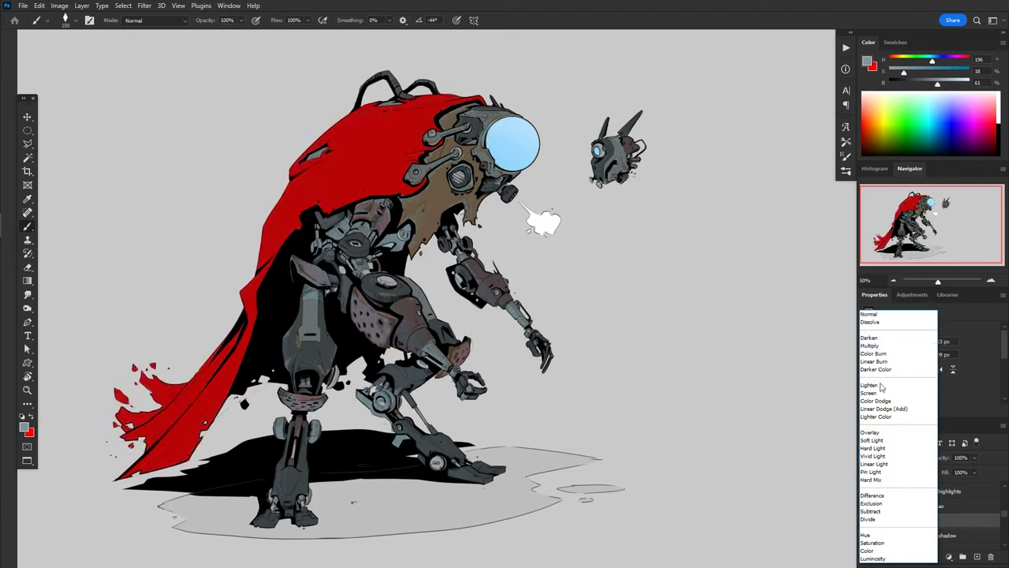
{"action": "left_click", "coordinate": [881, 347]}
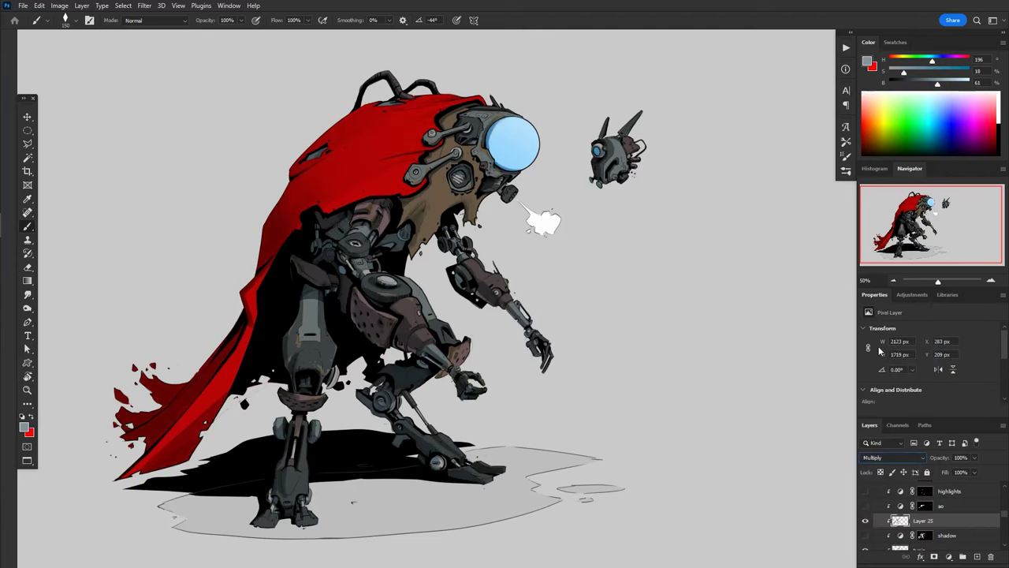
{"action": "left_click", "coordinate": [864, 522]}
{"action": "left_click", "coordinate": [865, 523]}
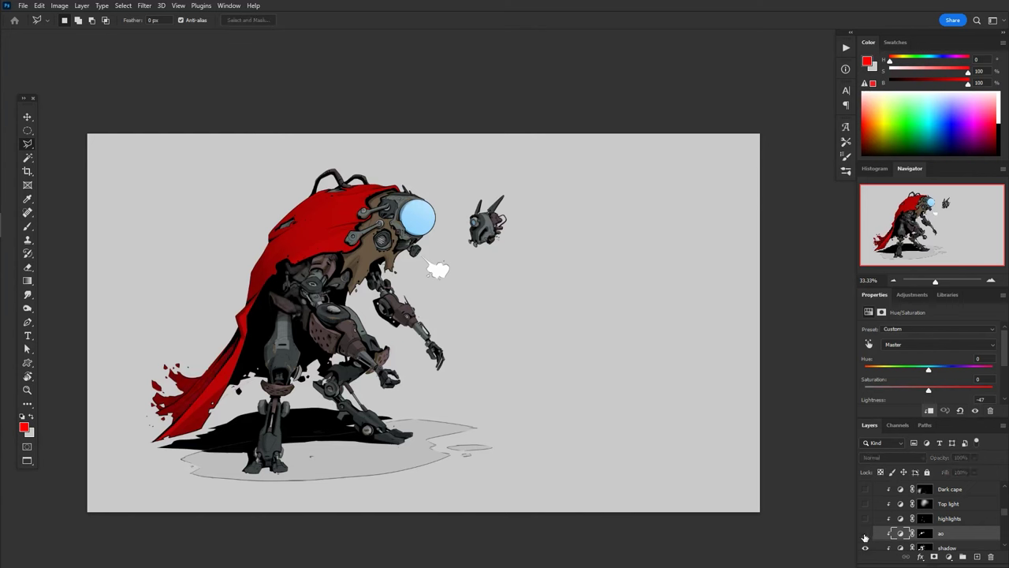
{"action": "left_click", "coordinate": [865, 534]}
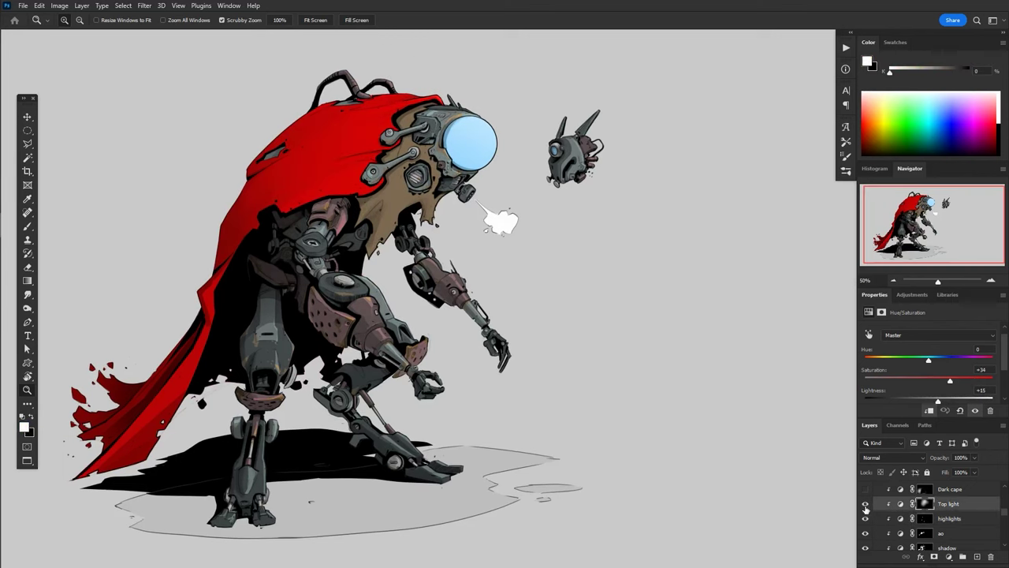
Turn on the Top light shading, toggle it to compare, and select the Color Balance 1 adjustment.
{"action": "left_click", "coordinate": [864, 503]}
{"action": "left_click", "coordinate": [865, 503]}
{"action": "left_click", "coordinate": [865, 506]}
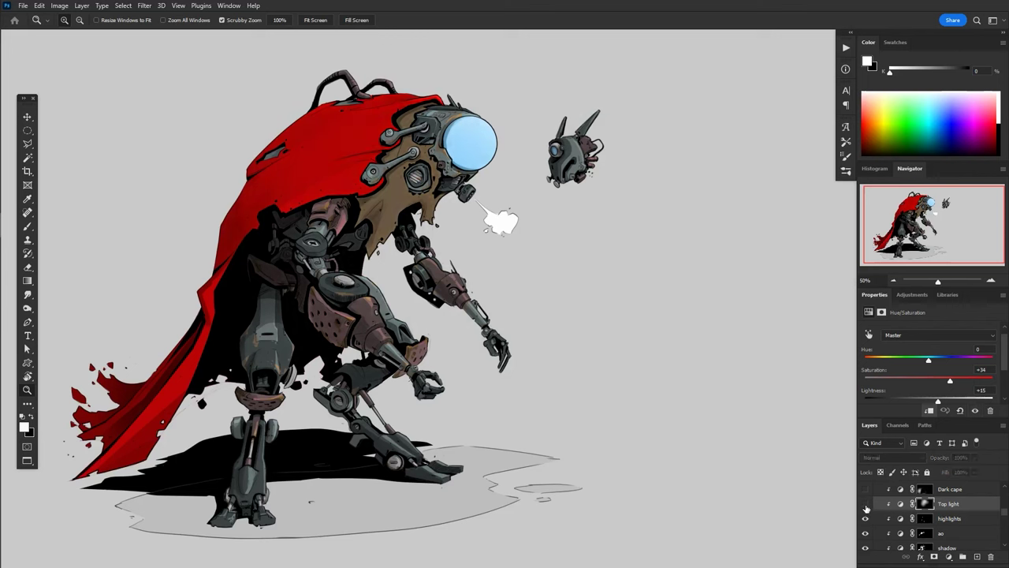
{"action": "left_click", "coordinate": [865, 506]}
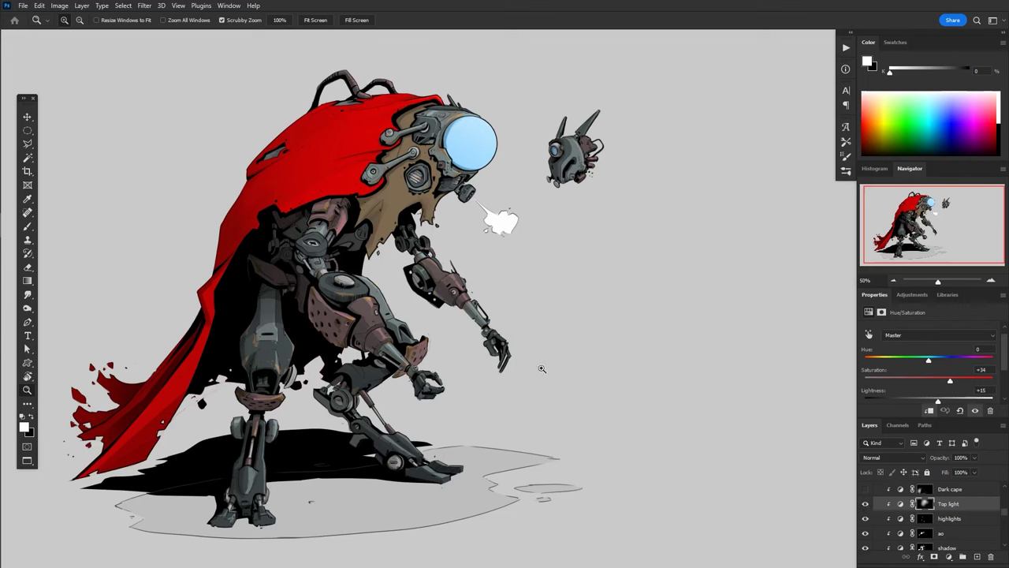
{"action": "scroll", "coordinate": [991, 513], "scroll_direction": "up", "scroll_amount": 1}
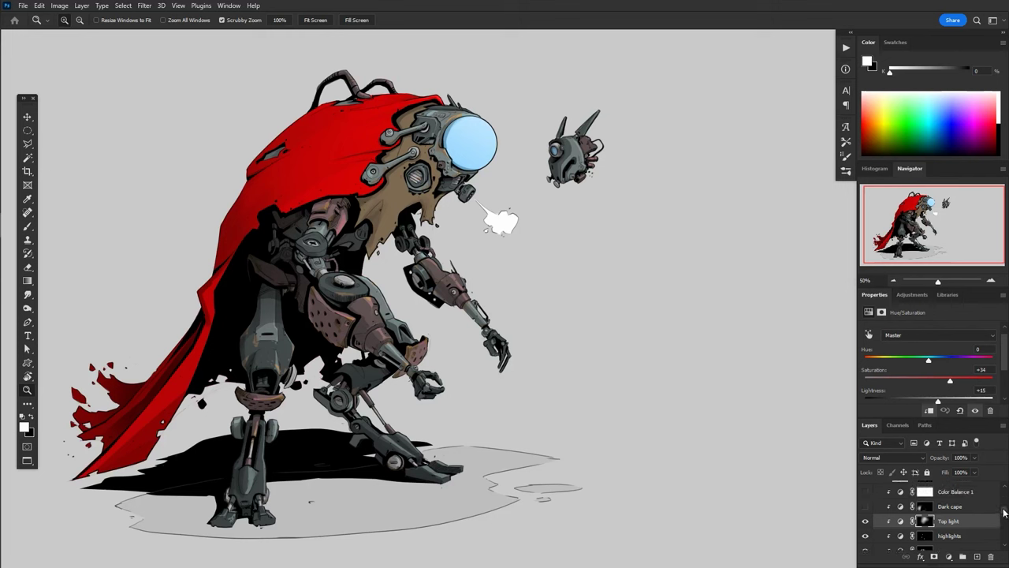
{"action": "scroll", "coordinate": [978, 505], "scroll_direction": "up", "scroll_amount": 2}
{"action": "left_click", "coordinate": [865, 520]}
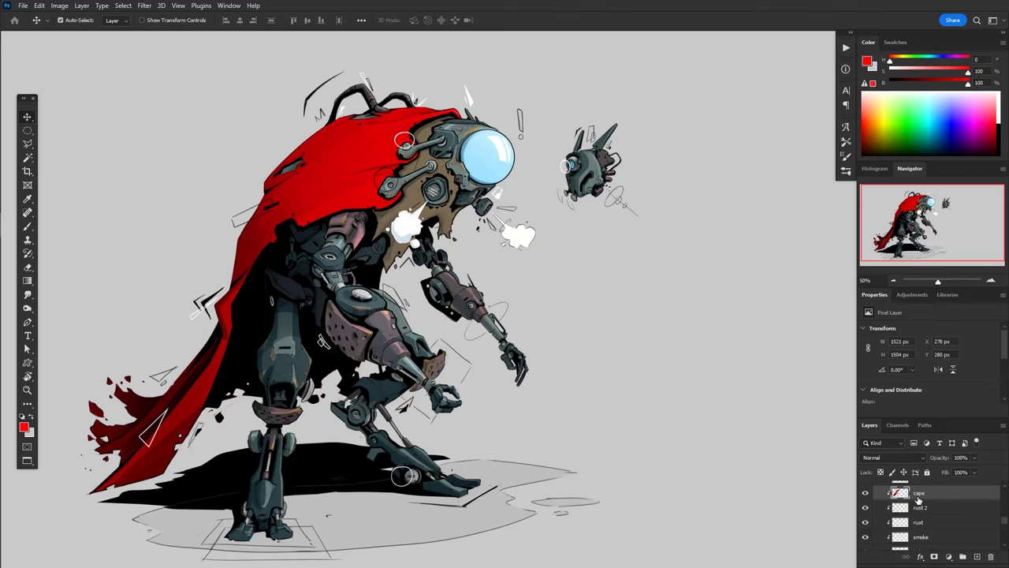
Shift the cape layer's Hue to -142, turning the red cape blue.
{"action": "key", "text": "ctrl+u"}
{"action": "left_click_drag", "start_coordinate": [736, 158], "coordinate": [680, 152]}
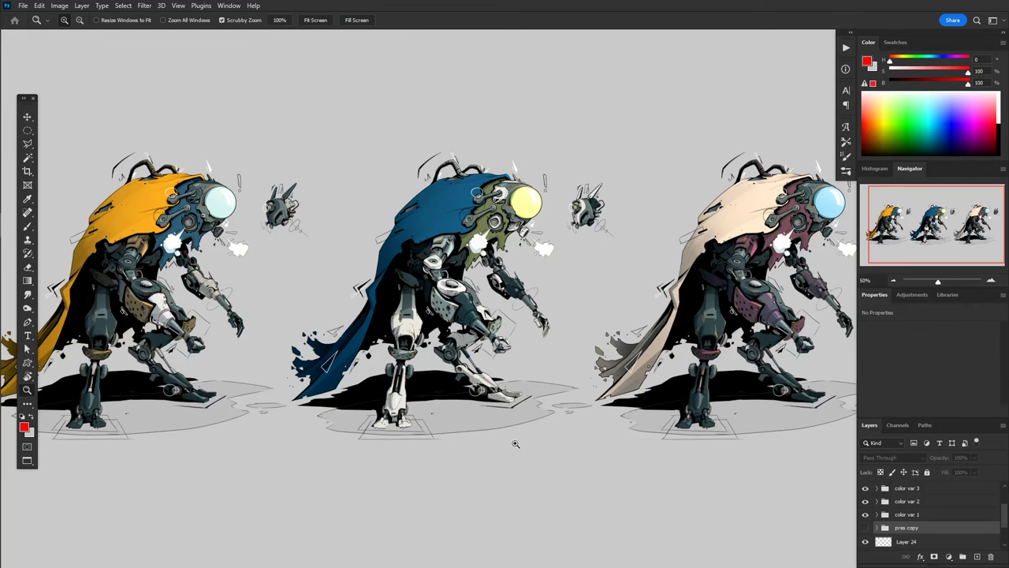
{"action": "left_click_drag", "start_coordinate": [515, 444], "coordinate": [544, 410]}
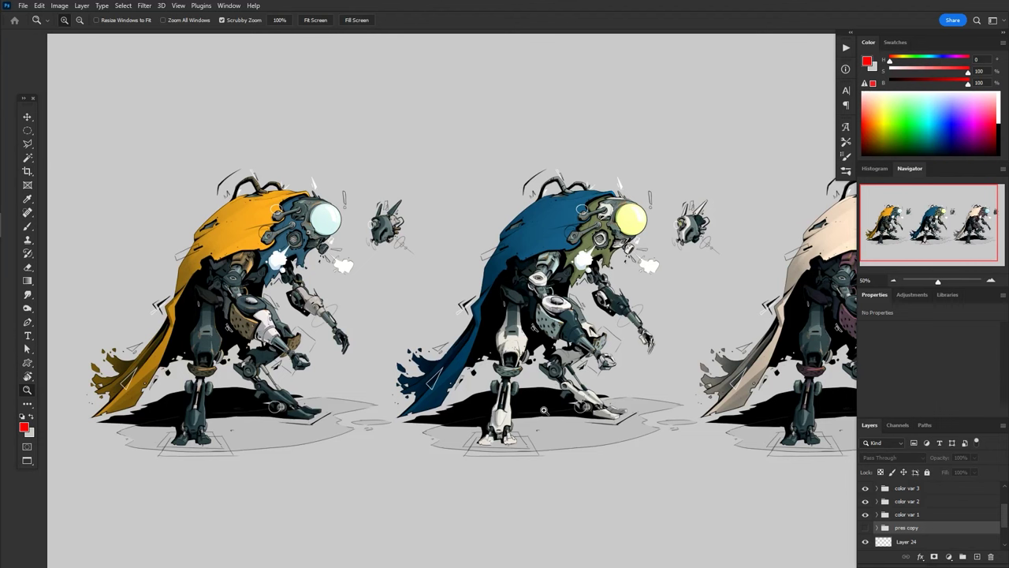
{"action": "key", "text": "v"}
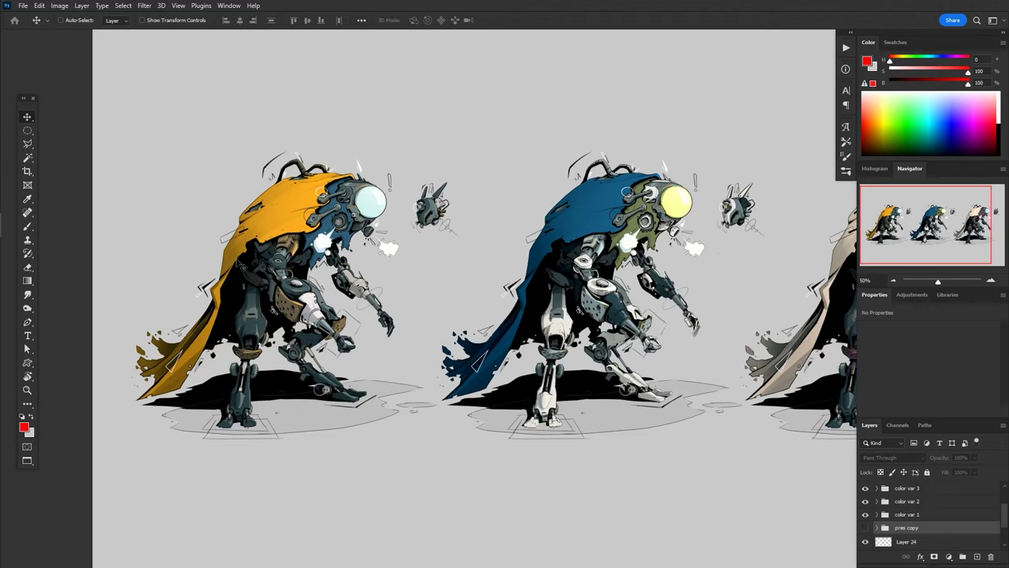
Add a Hue/Saturation adjustment masked to color var 1's cape and test its Hue slider.
{"action": "left_click", "coordinate": [199, 340], "text": "ctrl"}
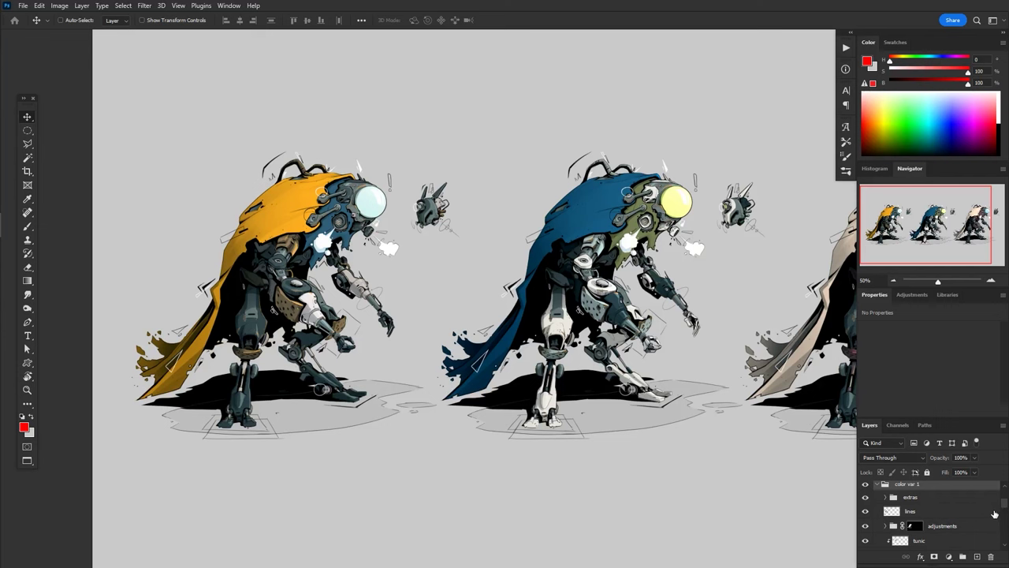
{"action": "scroll", "coordinate": [998, 513], "scroll_direction": "down", "scroll_amount": 1}
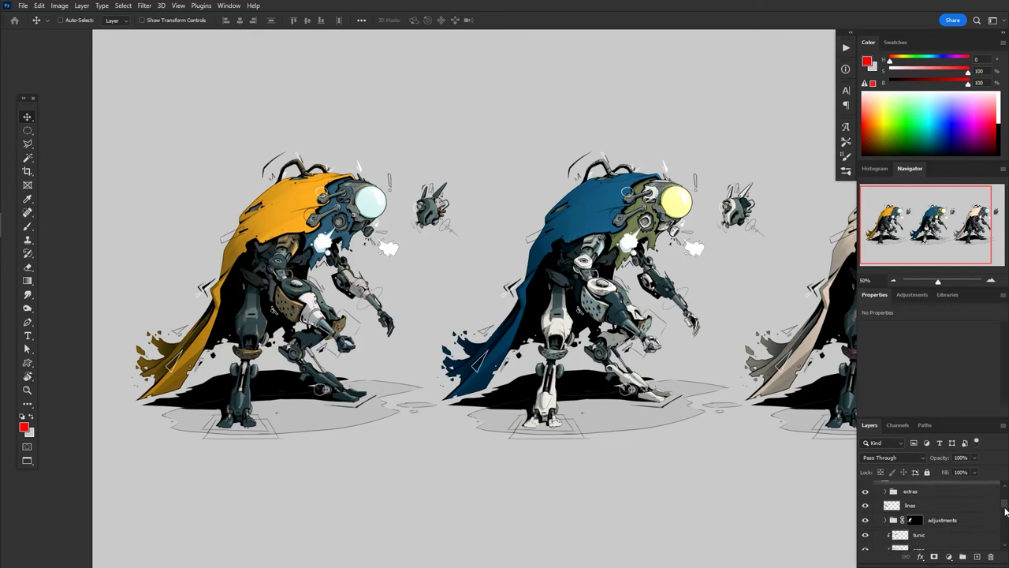
{"action": "left_click", "coordinate": [899, 542]}
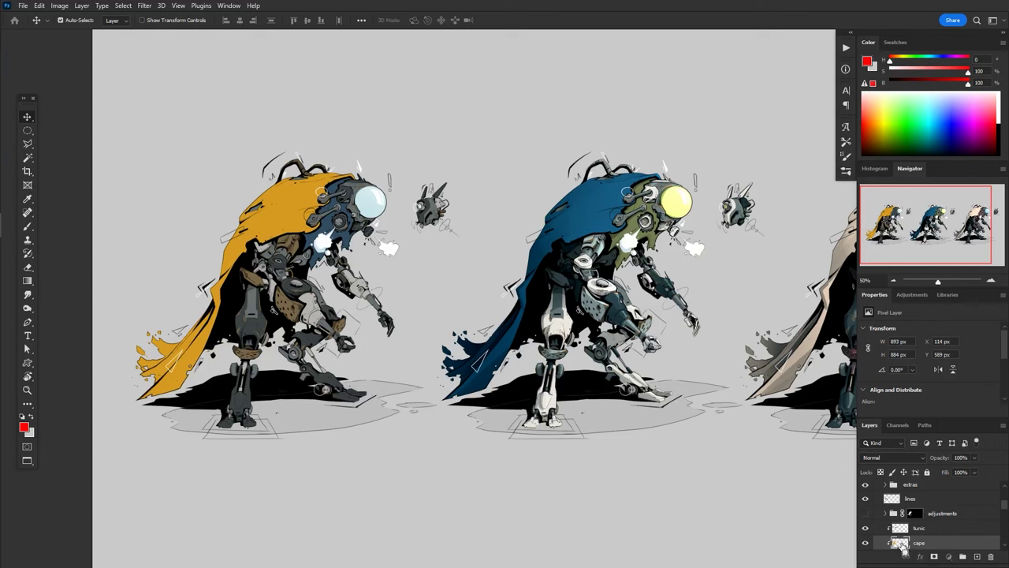
{"action": "left_click", "coordinate": [899, 544], "text": "ctrl"}
{"action": "key", "text": "alt+bracketright"}
{"action": "key", "text": "alt+bracketright"}
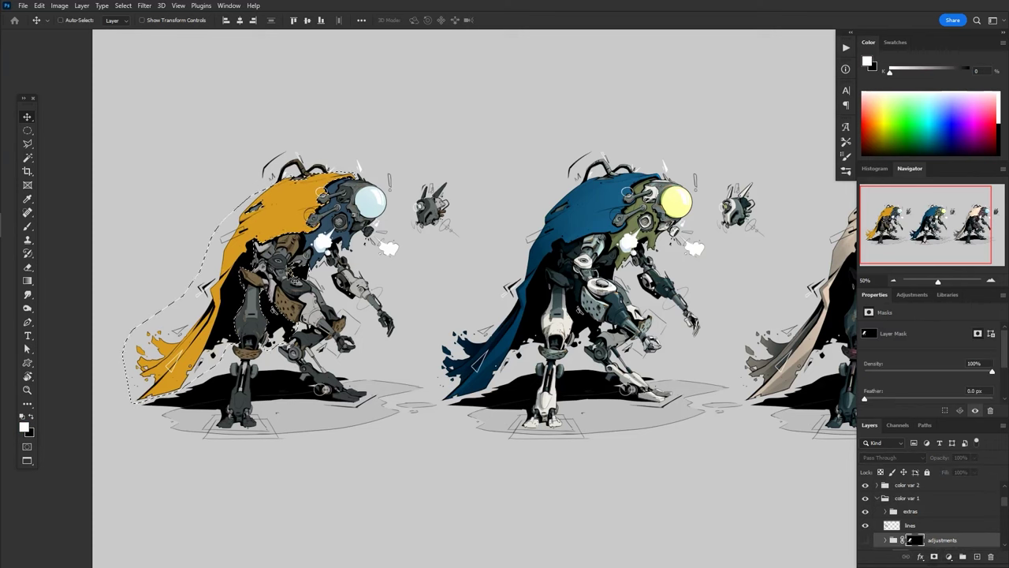
{"action": "left_click", "coordinate": [948, 555]}
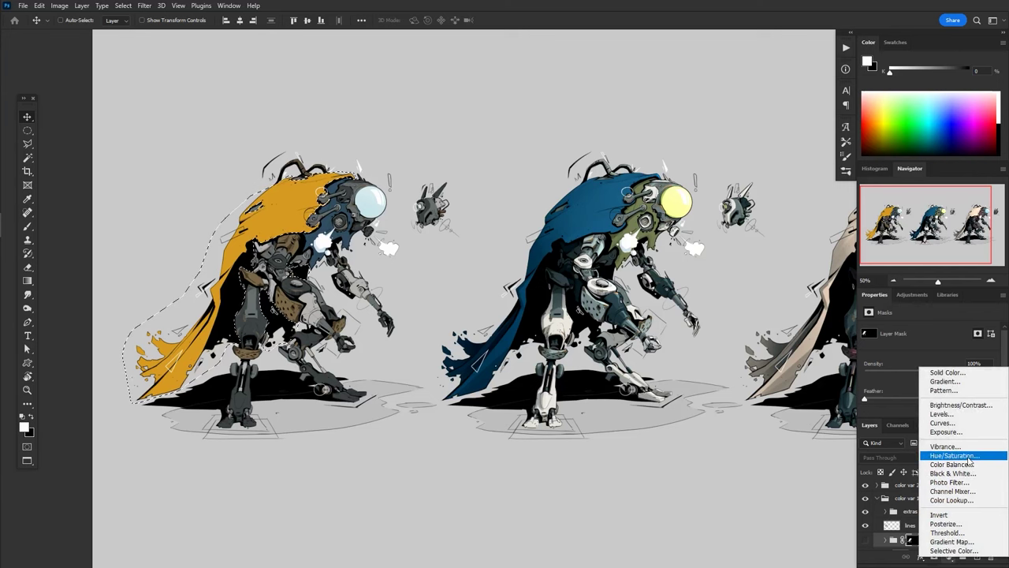
{"action": "left_click", "coordinate": [954, 456]}
{"action": "mouse_move", "coordinate": [928, 367]}
{"action": "left_mouse_down"}
{"action": "mouse_move", "coordinate": [949, 370]}
{"action": "mouse_move", "coordinate": [936, 370]}
{"action": "left_mouse_up"}
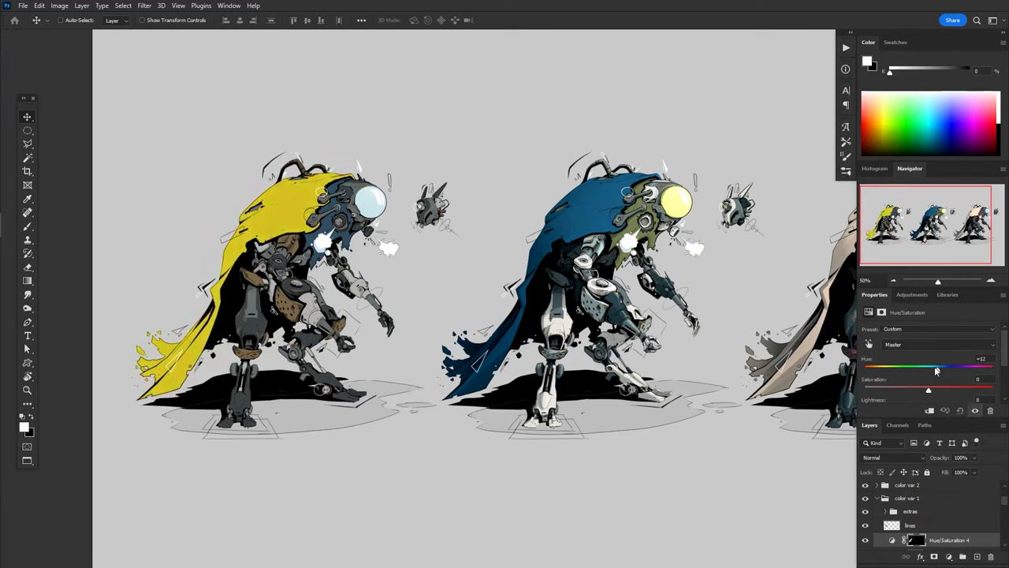
{"action": "left_click_drag", "start_coordinate": [936, 370], "coordinate": [928, 369]}
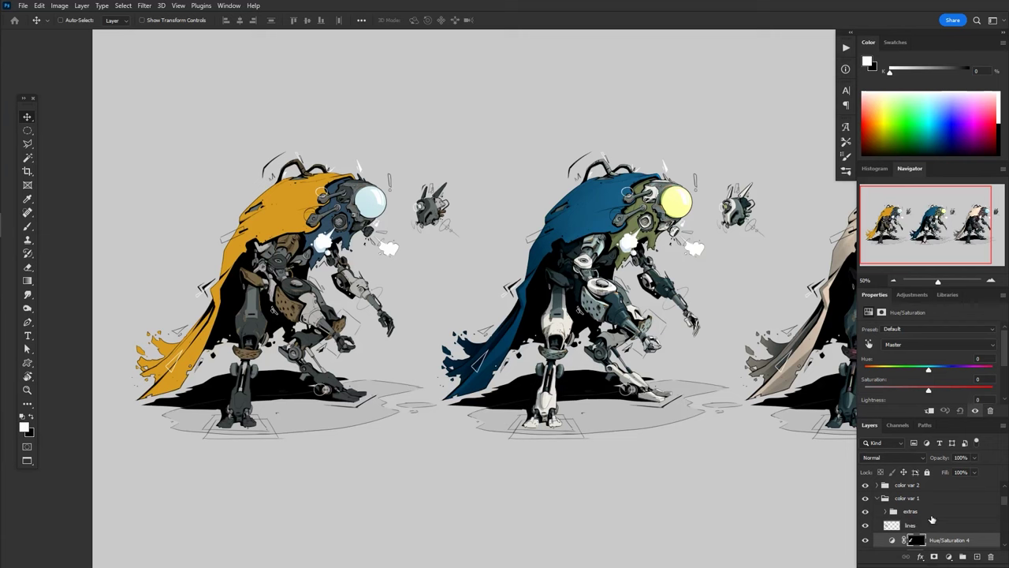
Load the Hue/Saturation 4 mask as a selection and open its adjustment settings.
{"action": "scroll", "coordinate": [924, 520], "scroll_direction": "down", "scroll_amount": 2}
{"action": "left_click", "coordinate": [925, 522], "text": "ctrl"}
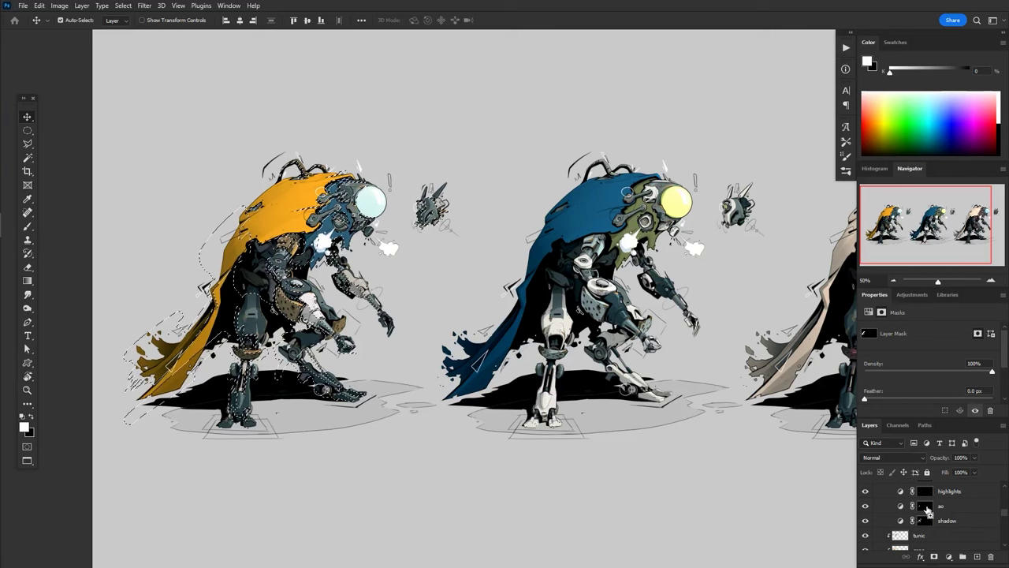
{"action": "key", "text": "ctrl"}
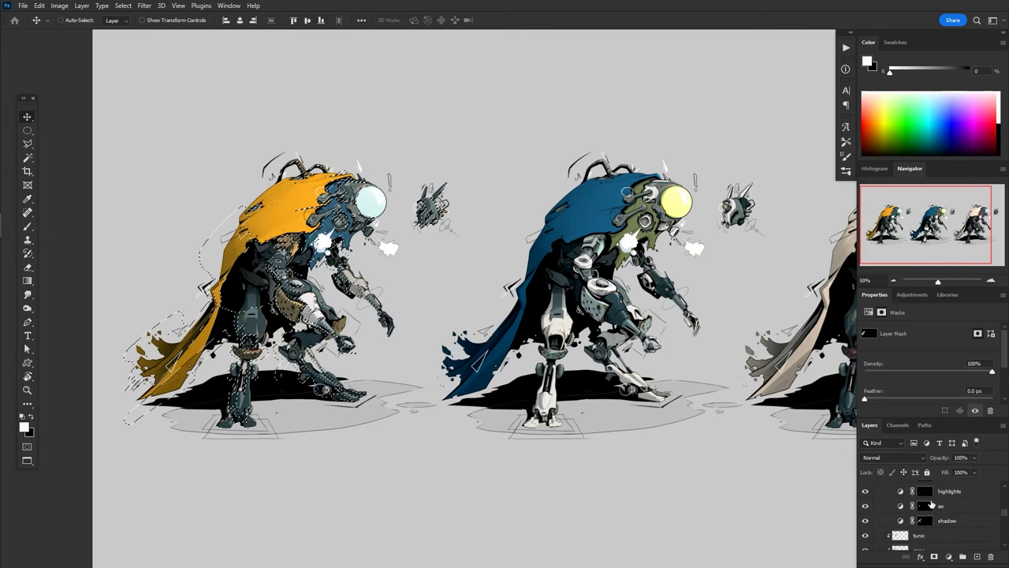
{"action": "scroll", "coordinate": [933, 512], "scroll_direction": "up", "scroll_amount": 3}
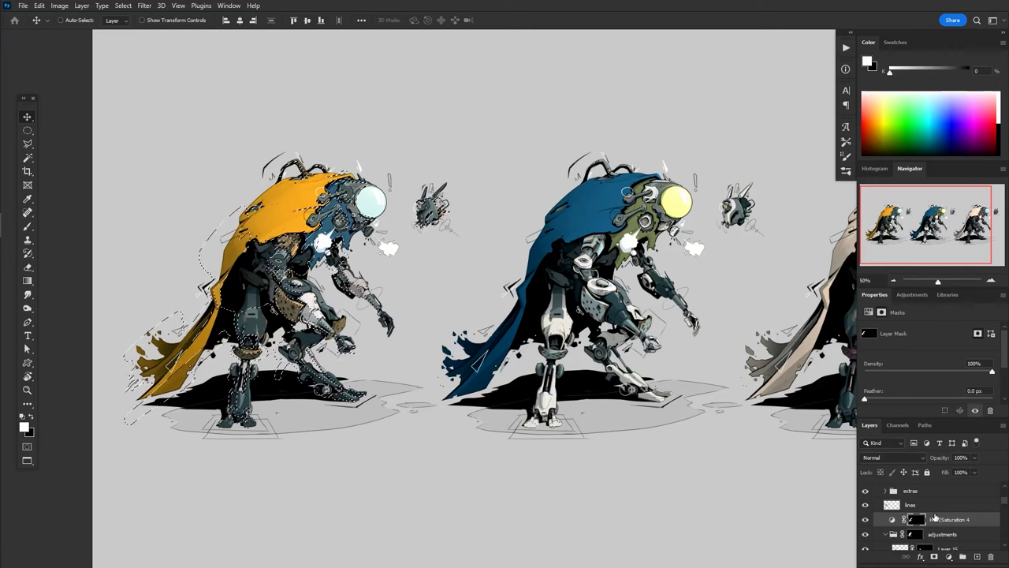
{"action": "key", "text": "ctrl"}
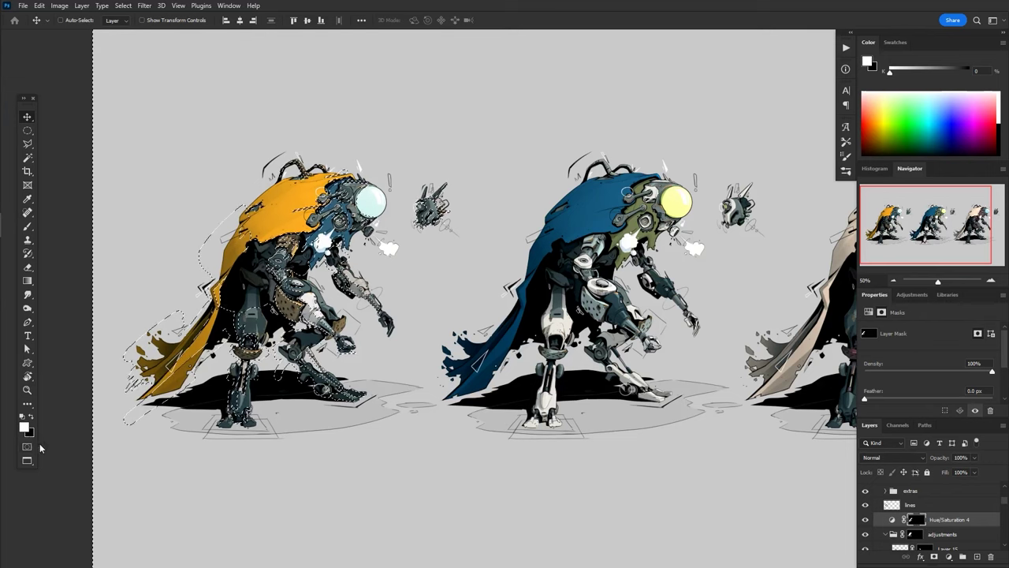
{"action": "left_click", "coordinate": [914, 522], "text": "ctrl"}
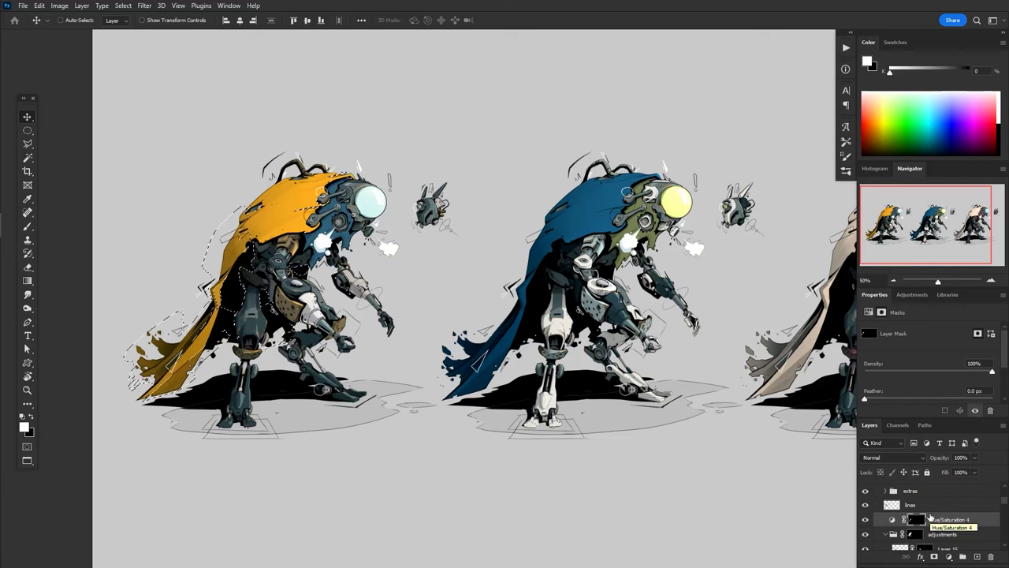
{"action": "left_click", "coordinate": [891, 519]}
Adjust Hue/Saturation 4's hue and saturation, toggling it off and on to compare.
{"action": "mouse_move", "coordinate": [929, 365]}
{"action": "left_mouse_down"}
{"action": "mouse_move", "coordinate": [950, 364]}
{"action": "mouse_move", "coordinate": [913, 362]}
{"action": "left_mouse_up"}
{"action": "left_click_drag", "start_coordinate": [931, 402], "coordinate": [954, 382]}
{"action": "left_click", "coordinate": [866, 520]}
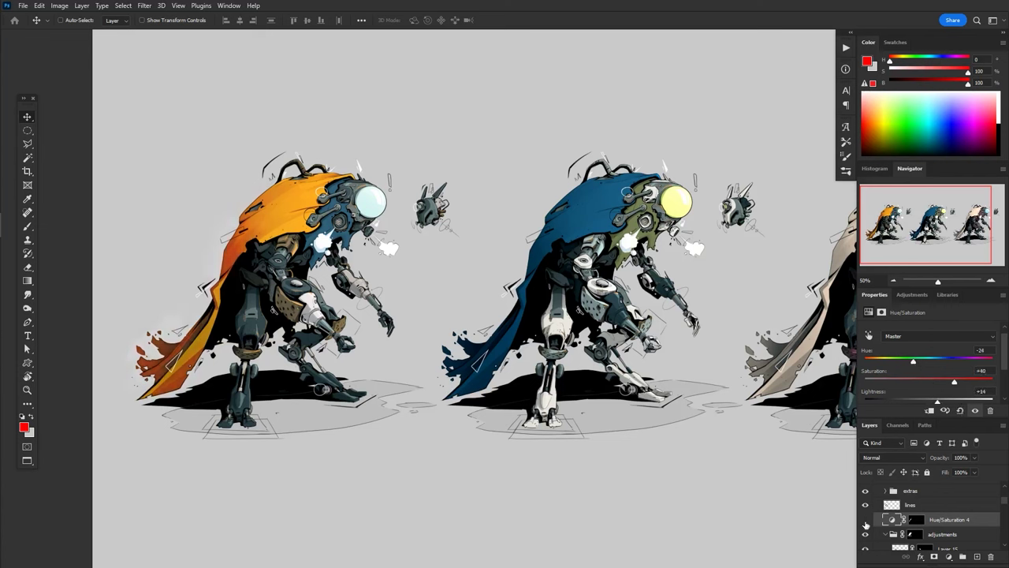
{"action": "left_click", "coordinate": [866, 520]}
{"action": "left_click", "coordinate": [866, 521]}
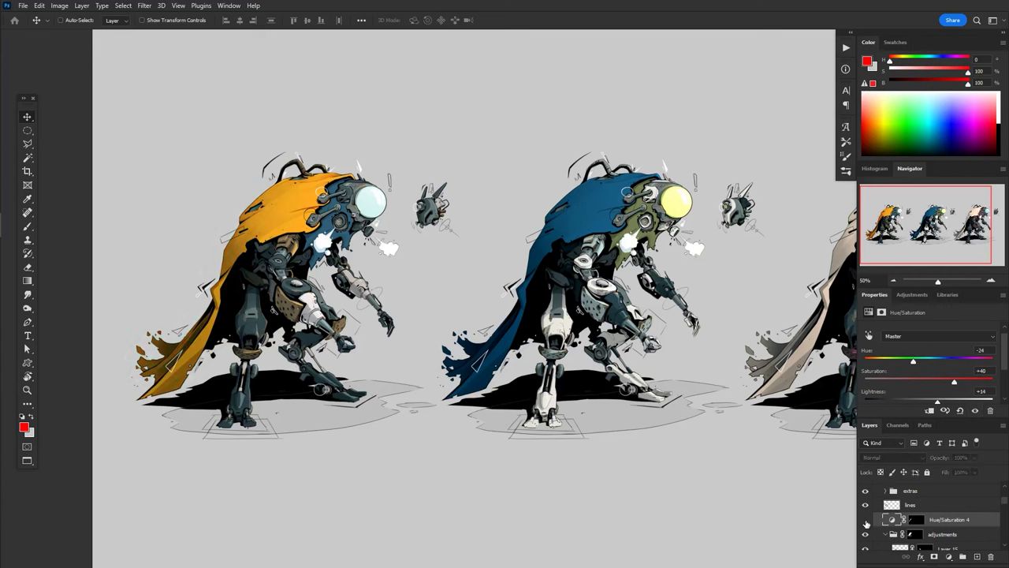
{"action": "left_click", "coordinate": [866, 520]}
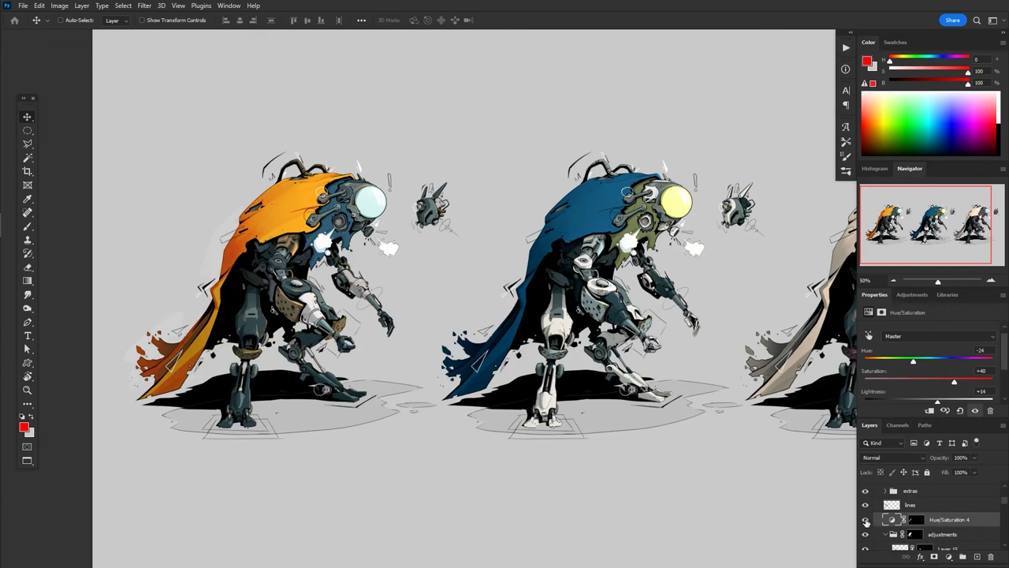
Try a much brighter cape lightness, then undo back to +14.
{"action": "scroll", "coordinate": [940, 406], "scroll_direction": "down", "scroll_amount": 1}
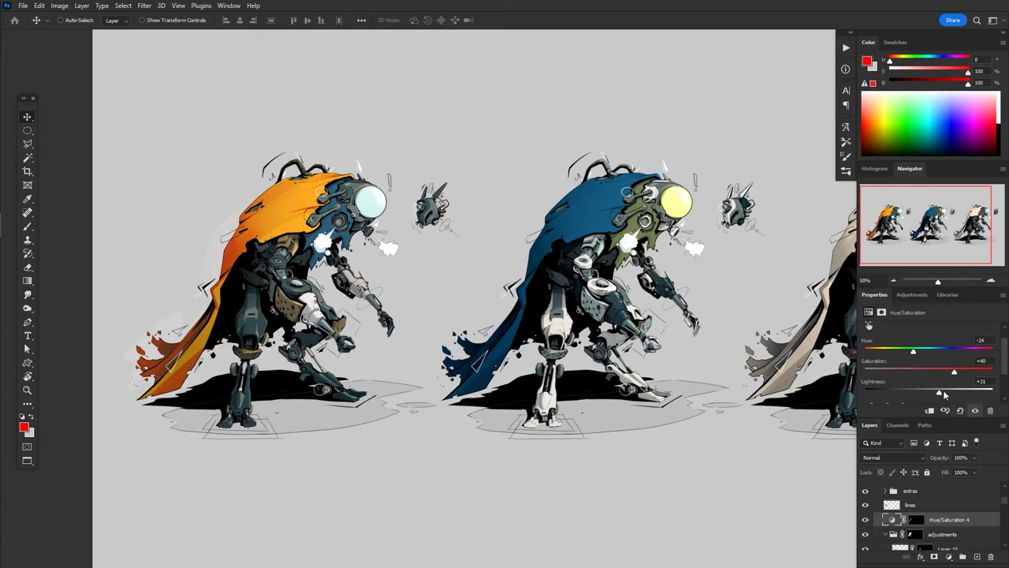
{"action": "left_click_drag", "start_coordinate": [938, 392], "coordinate": [964, 395]}
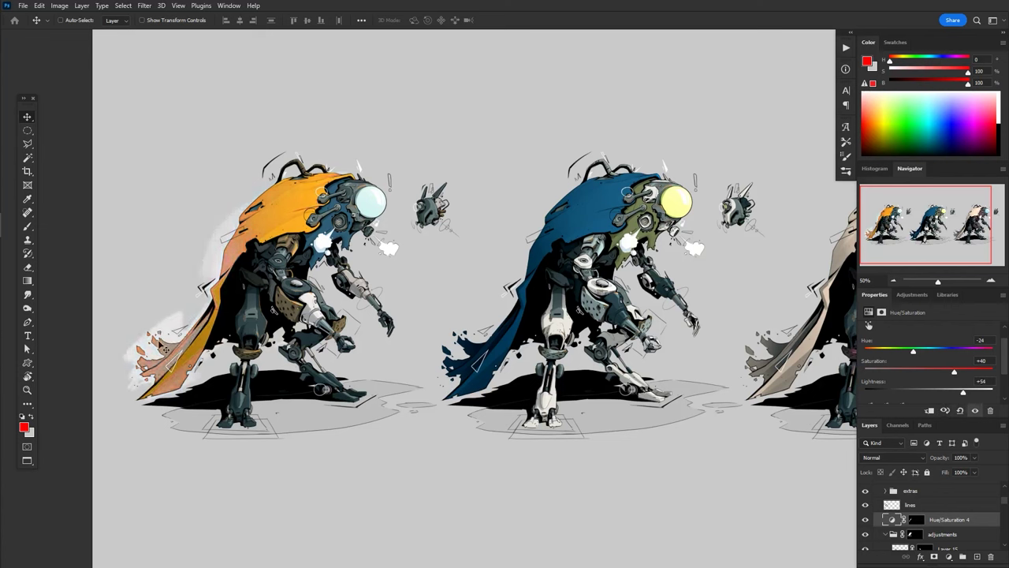
{"action": "key", "text": "ctrl+z"}
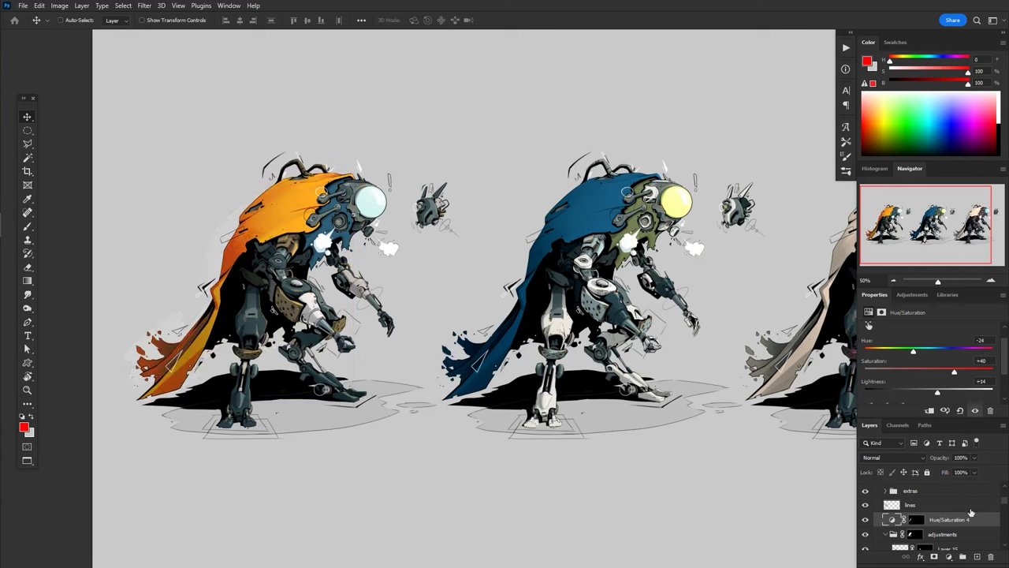
Select the orange robot's outline from sil 2, target the cape adjustment's mask, then deselect.
{"action": "scroll", "coordinate": [1003, 513], "scroll_direction": "down", "scroll_amount": 5}
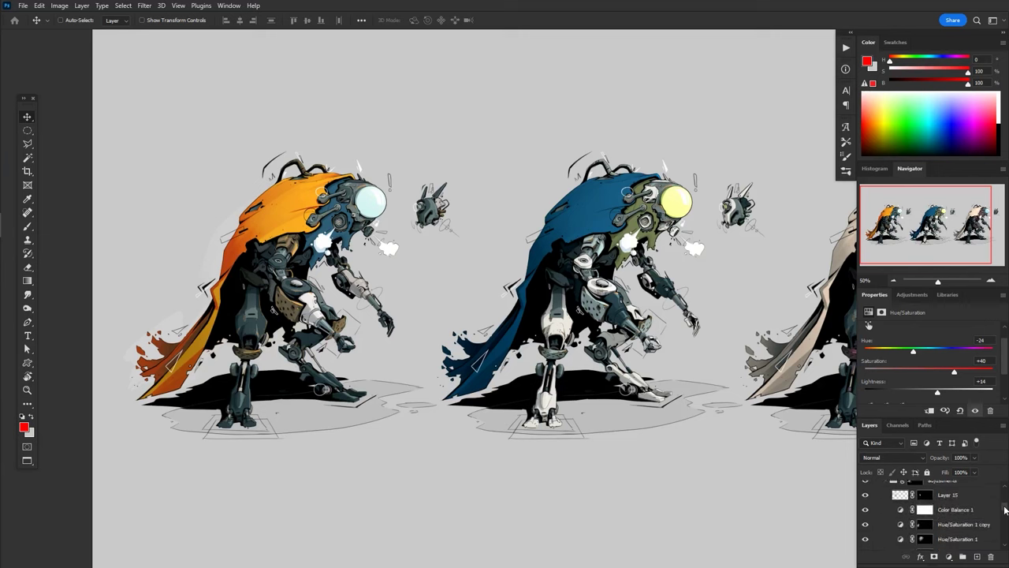
{"action": "scroll", "coordinate": [1002, 518], "scroll_direction": "down", "scroll_amount": 4}
{"action": "left_click", "coordinate": [893, 510], "text": "ctrl"}
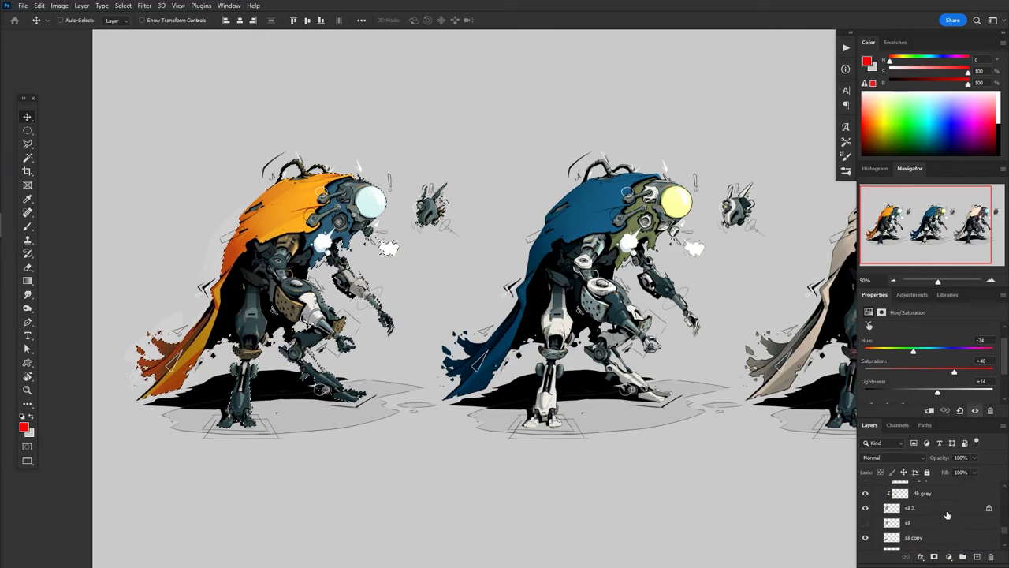
{"action": "scroll", "coordinate": [1004, 513], "scroll_direction": "up", "scroll_amount": 10}
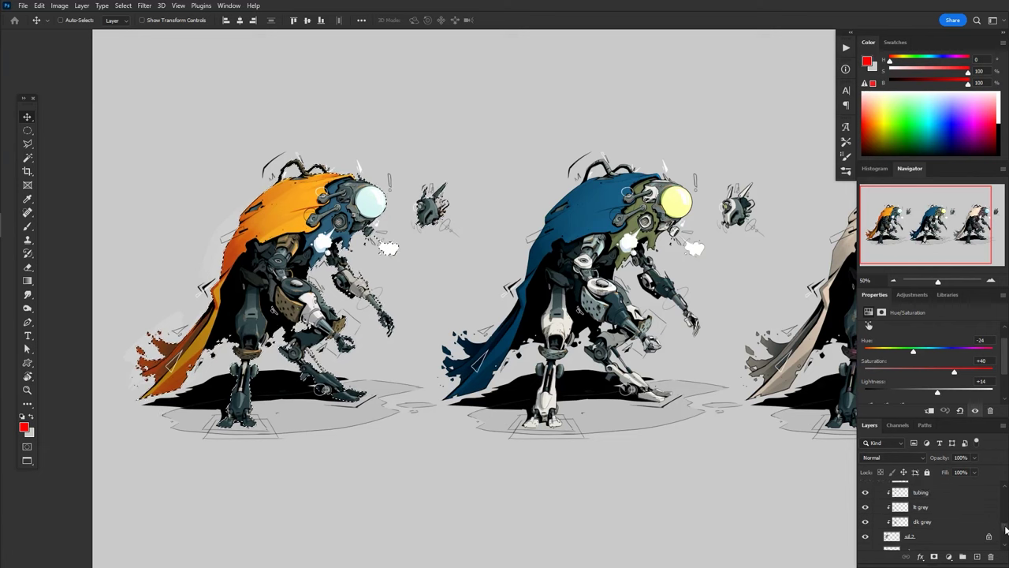
{"action": "scroll", "coordinate": [1002, 513], "scroll_direction": "up", "scroll_amount": 4}
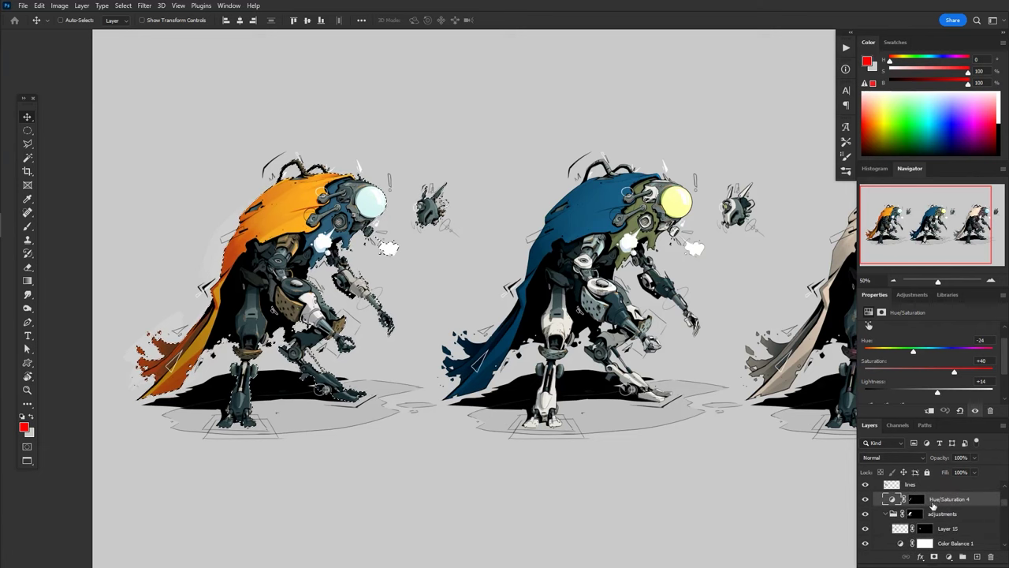
{"action": "left_click", "coordinate": [918, 502]}
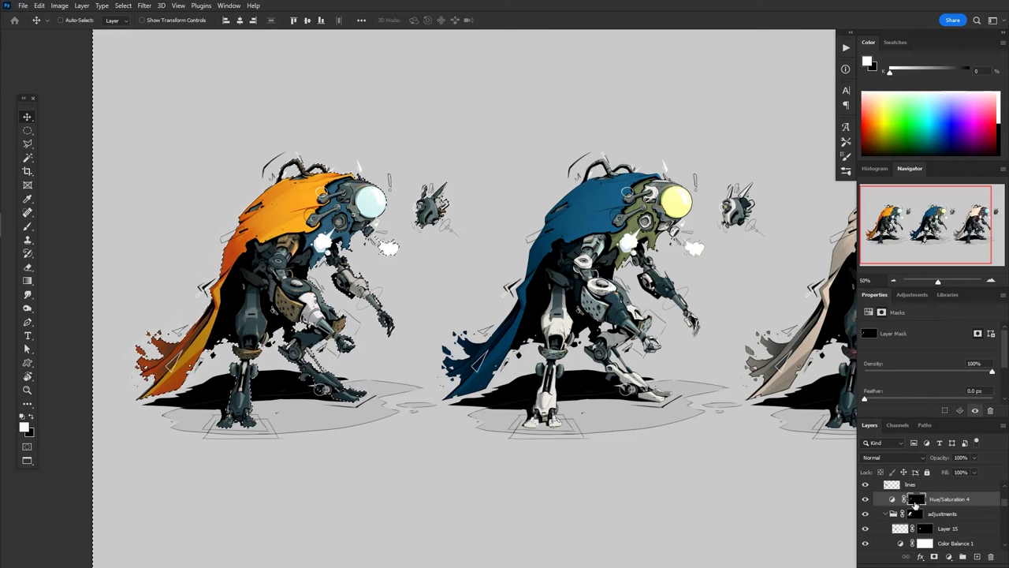
{"action": "key", "text": "ctrl+d"}
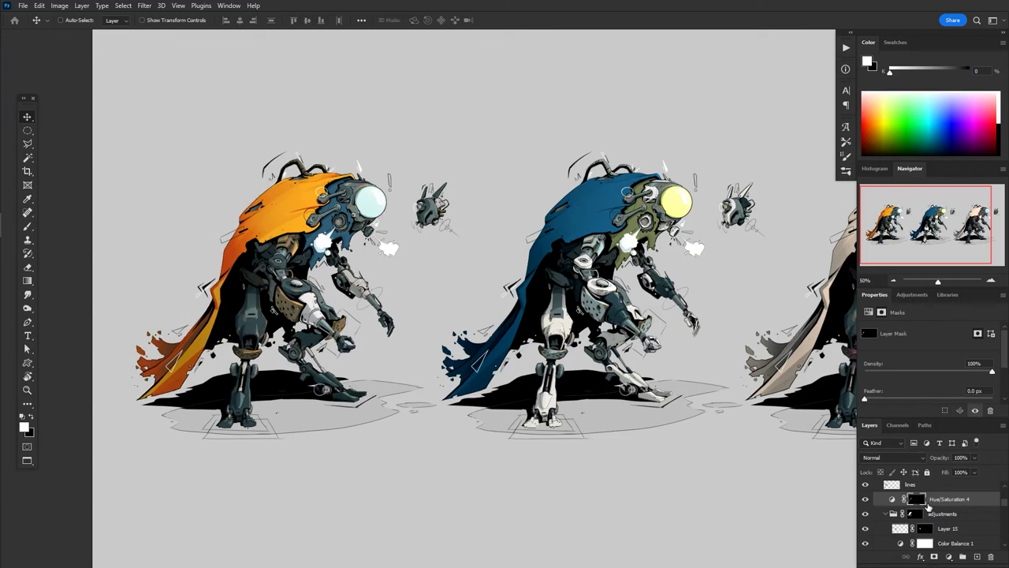
Preview the cape lightness pushed almost to white, then undo it.
{"action": "key", "text": "ctrl+2"}
{"action": "scroll", "coordinate": [1001, 369], "scroll_direction": "down", "scroll_amount": 2}
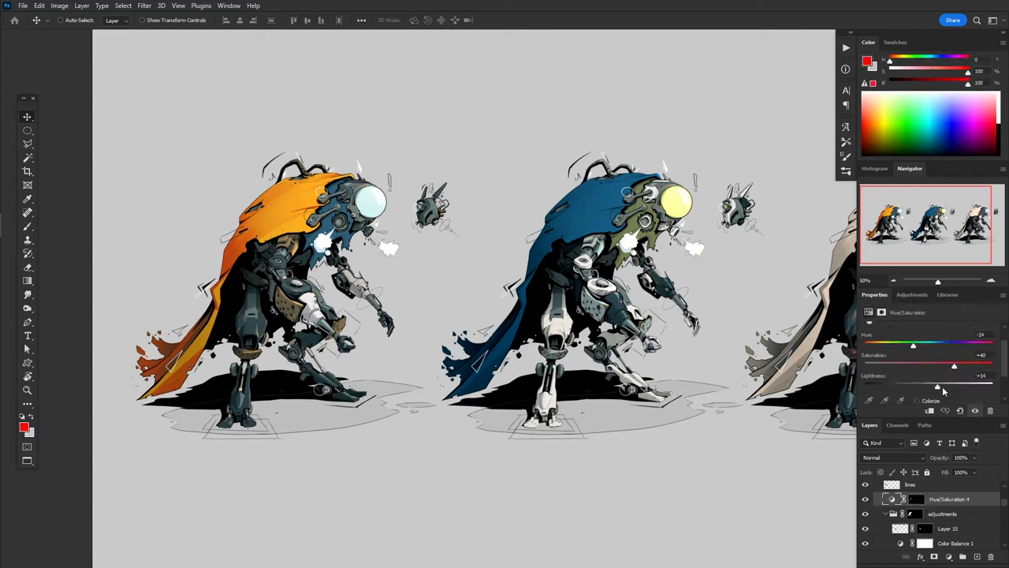
{"action": "left_click_drag", "start_coordinate": [944, 387], "coordinate": [1005, 389]}
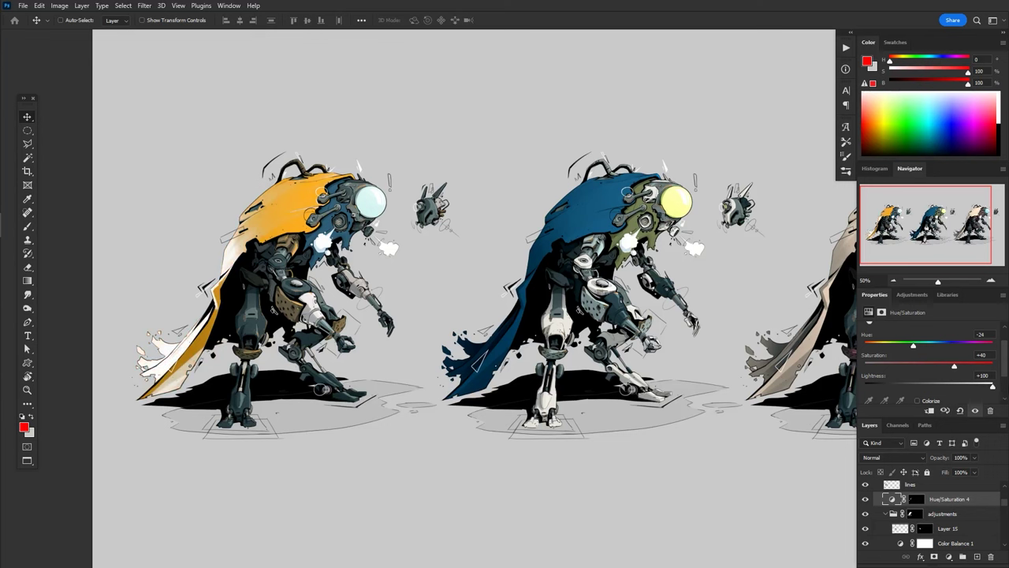
{"action": "key", "text": "ctrl+z"}
{"action": "key", "text": "ctrl+z"}
{"action": "key", "text": "ctrl+z"}
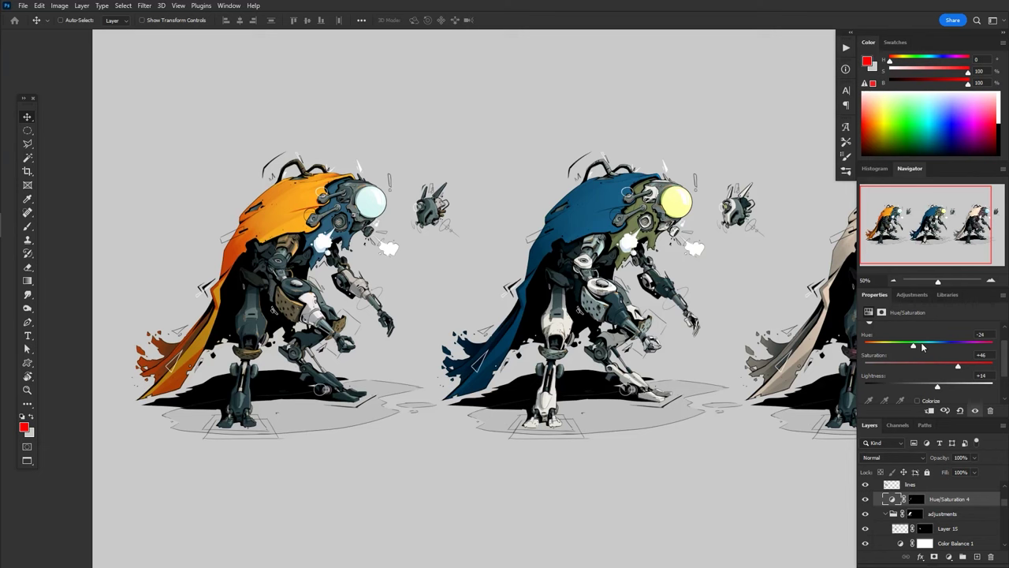
Zoom out to 33.33% so all three robot variants are visible.
{"action": "key", "text": "z"}
{"action": "left_click", "coordinate": [554, 341], "text": "alt"}
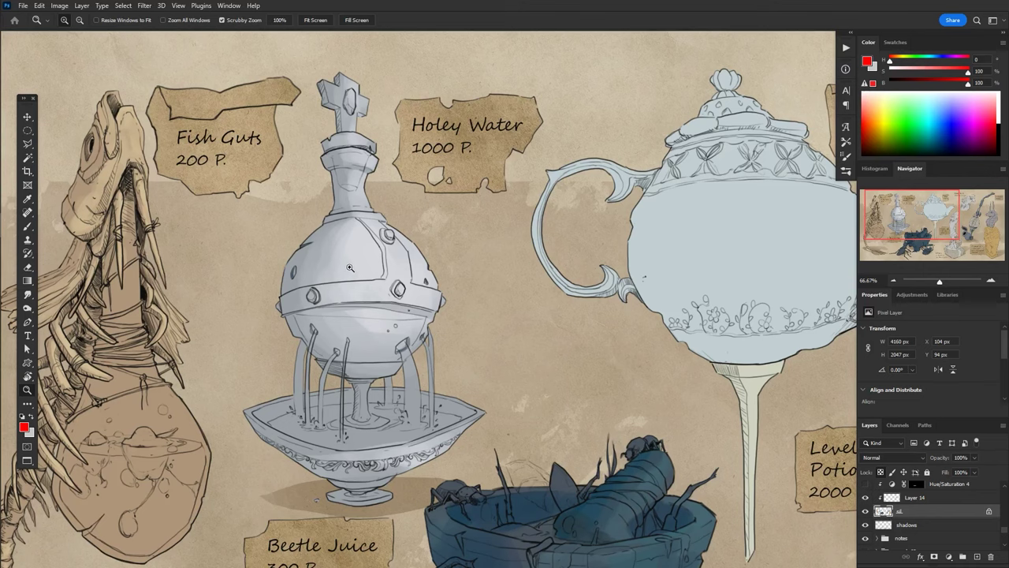
Zoom to 100% on the shaded potion fountain and scroll around it.
{"action": "left_click", "coordinate": [385, 291]}
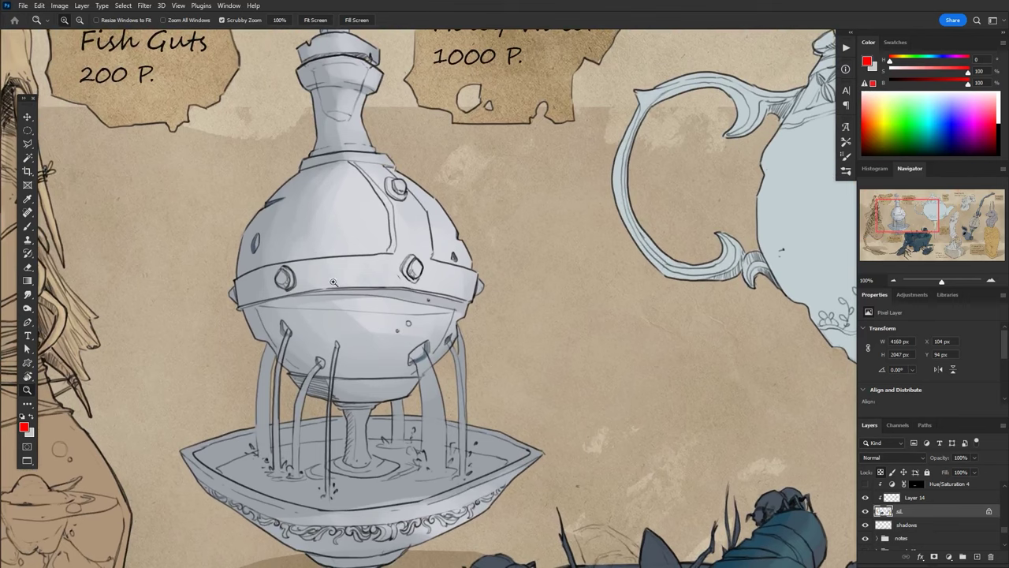
{"action": "scroll", "coordinate": [353, 339], "scroll_direction": "up", "scroll_amount": 1}
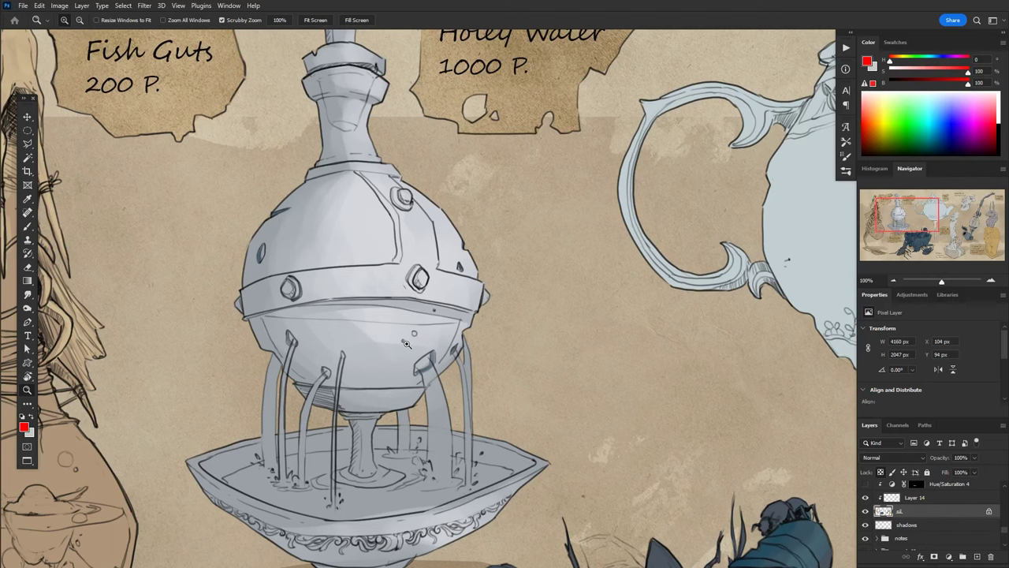
{"action": "scroll", "coordinate": [407, 344], "scroll_direction": "up", "scroll_amount": 1}
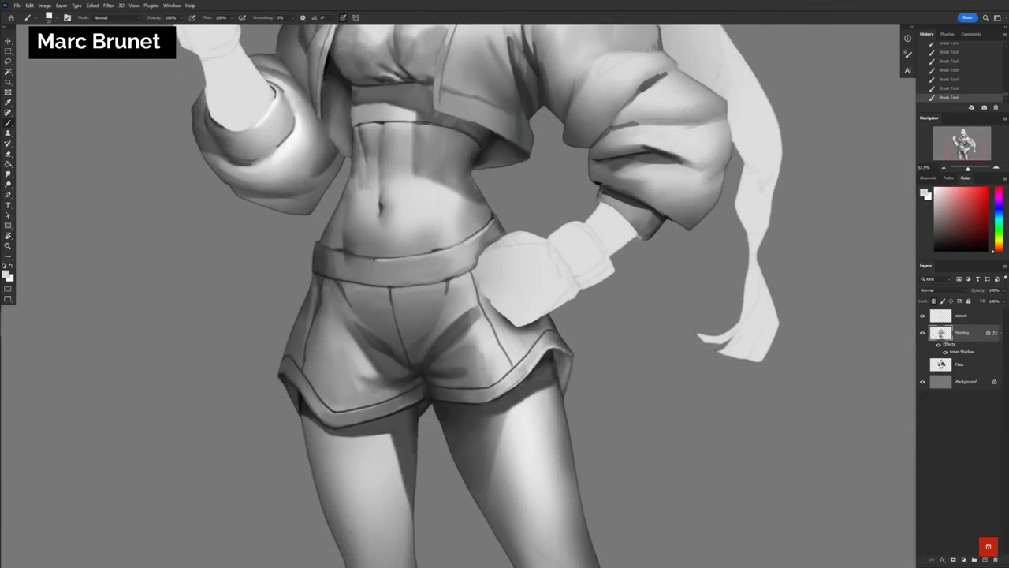
Add a Gradient Map over the grayscale figure and recolour and reposition its gradient stops.
{"action": "mouse_move", "coordinate": [560, 346]}
{"action": "left_mouse_down"}
{"action": "mouse_move", "coordinate": [376, 329]}
{"action": "mouse_move", "coordinate": [404, 280]}
{"action": "left_mouse_up"}
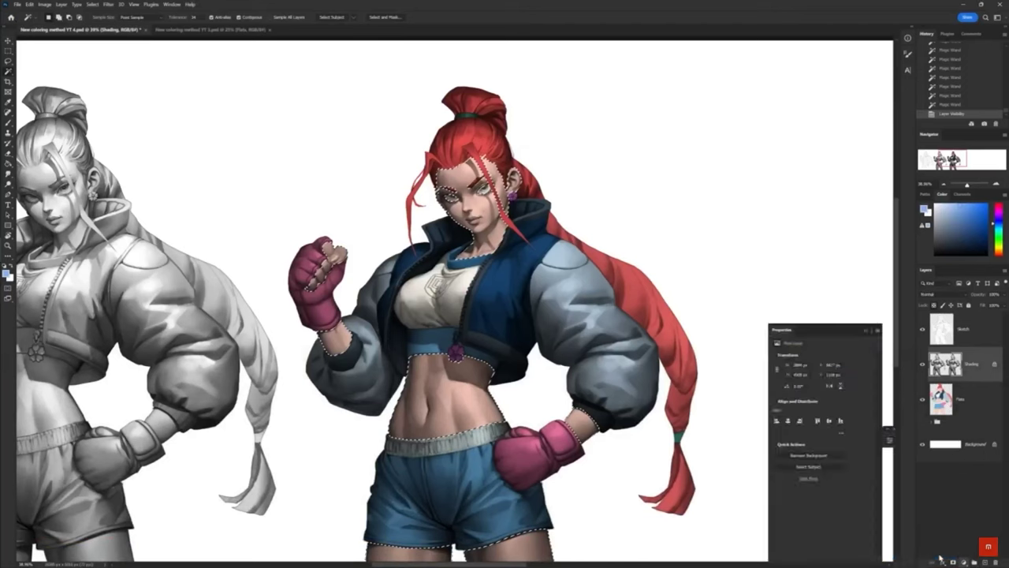
{"action": "left_click", "coordinate": [939, 558]}
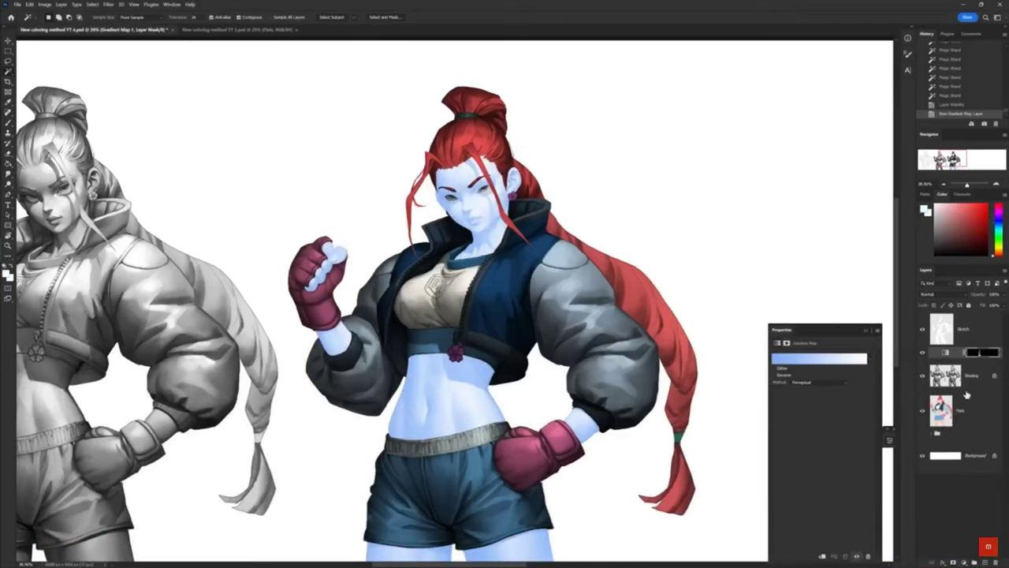
{"action": "left_click", "coordinate": [812, 360]}
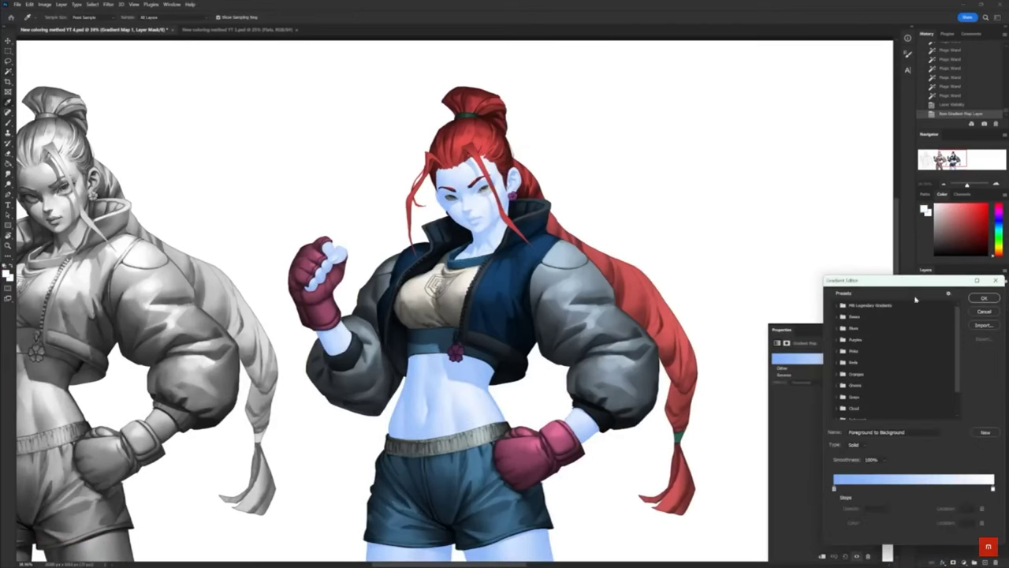
{"action": "left_click_drag", "start_coordinate": [856, 284], "coordinate": [721, 140]}
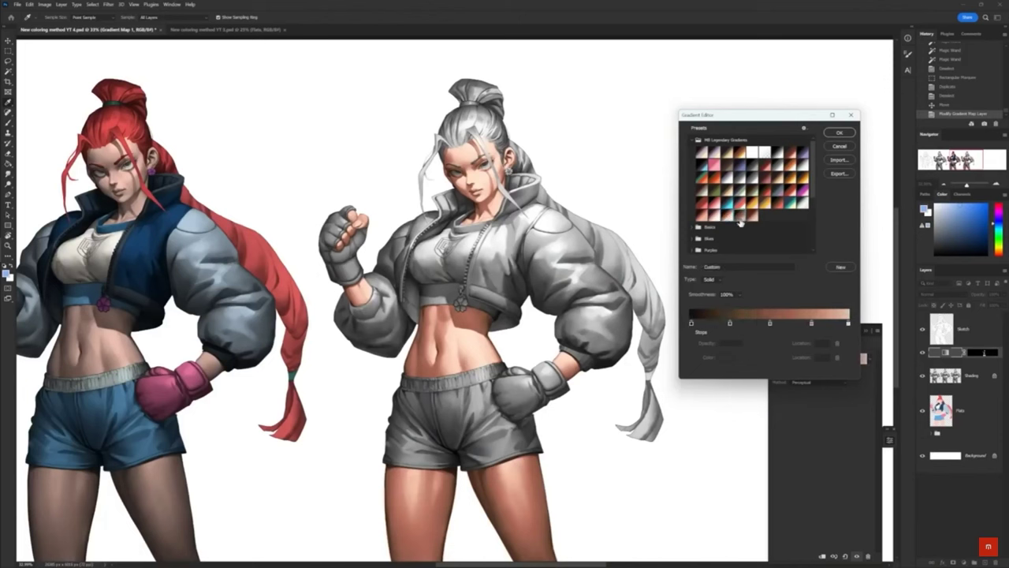
{"action": "left_click_drag", "start_coordinate": [762, 322], "coordinate": [741, 325]}
{"action": "double_click", "coordinate": [792, 323]}
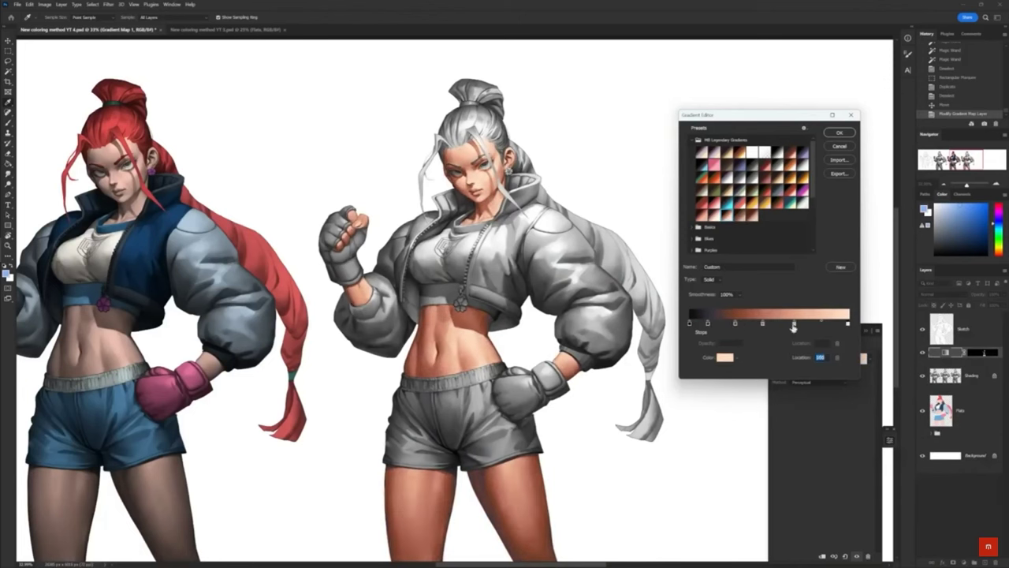
{"action": "left_click_drag", "start_coordinate": [793, 324], "coordinate": [801, 324]}
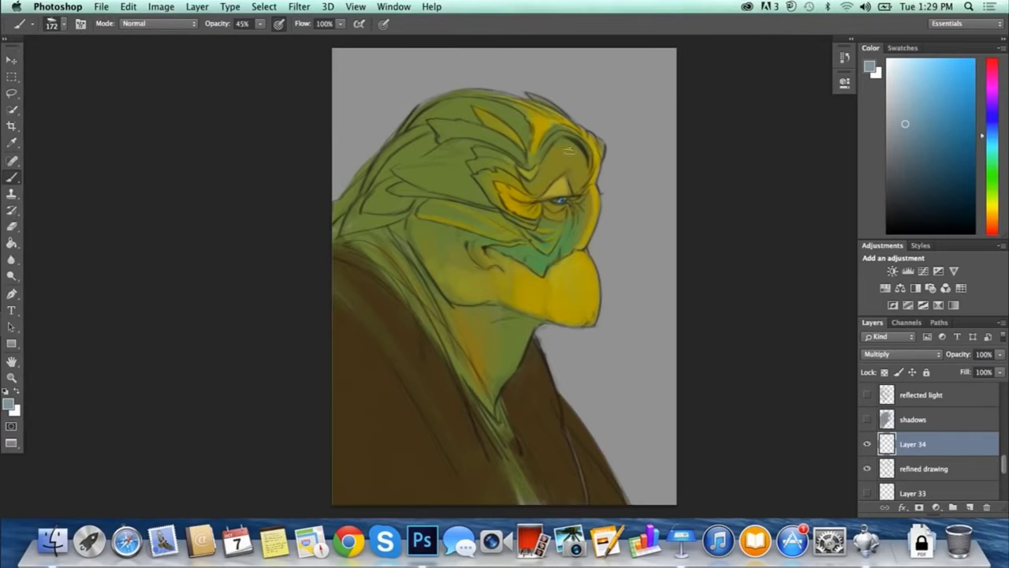
At 83% brush opacity, paint dark shadows over the creature's eye, head and neck.
{"action": "key", "text": "8"}
{"action": "key", "text": "3"}
{"action": "mouse_move", "coordinate": [577, 203]}
{"action": "left_mouse_down"}
{"action": "mouse_move", "coordinate": [583, 195]}
{"action": "mouse_move", "coordinate": [564, 239]}
{"action": "mouse_move", "coordinate": [578, 234]}
{"action": "left_mouse_up"}
{"action": "right_click", "coordinate": [299, 136]}
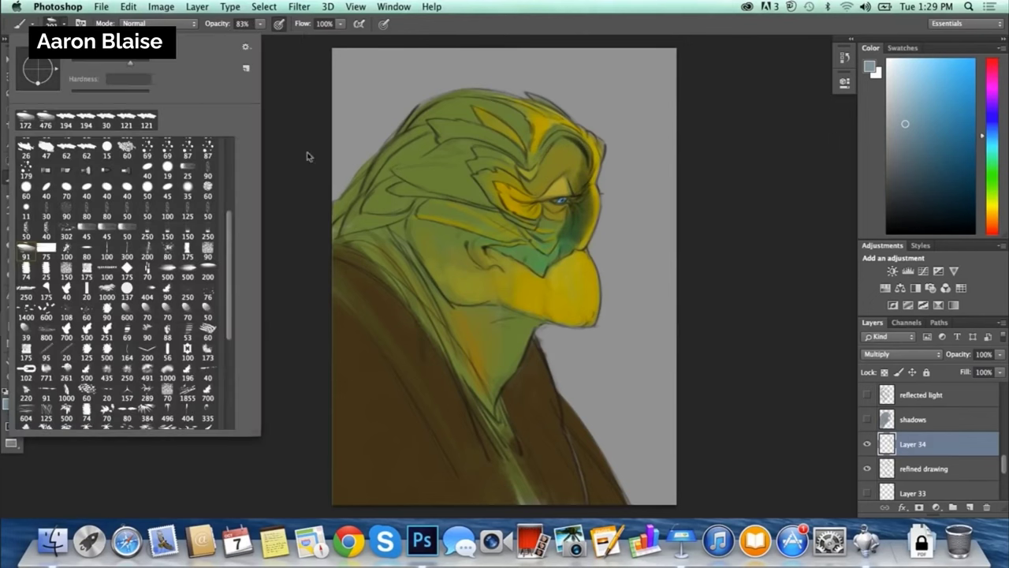
{"action": "key", "text": "Escape"}
{"action": "mouse_move", "coordinate": [504, 158]}
{"action": "left_mouse_down"}
{"action": "mouse_move", "coordinate": [410, 308]}
{"action": "mouse_move", "coordinate": [378, 205]}
{"action": "mouse_move", "coordinate": [385, 349]}
{"action": "mouse_move", "coordinate": [397, 367]}
{"action": "left_mouse_up"}
{"action": "mouse_move", "coordinate": [532, 317]}
{"action": "left_mouse_down"}
{"action": "mouse_move", "coordinate": [449, 381]}
{"action": "mouse_move", "coordinate": [525, 317]}
{"action": "mouse_move", "coordinate": [444, 341]}
{"action": "mouse_move", "coordinate": [528, 285]}
{"action": "mouse_move", "coordinate": [556, 270]}
{"action": "left_mouse_up"}
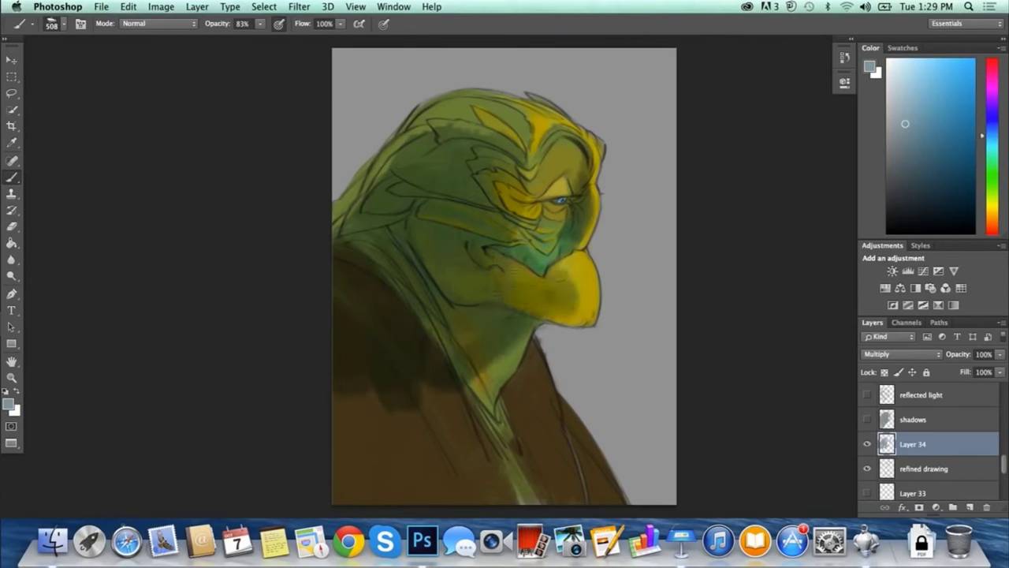
{"action": "mouse_move", "coordinate": [441, 364]}
{"action": "left_mouse_down"}
{"action": "mouse_move", "coordinate": [402, 441]}
{"action": "mouse_move", "coordinate": [339, 497]}
{"action": "mouse_move", "coordinate": [370, 173]}
{"action": "mouse_move", "coordinate": [473, 110]}
{"action": "left_mouse_up"}
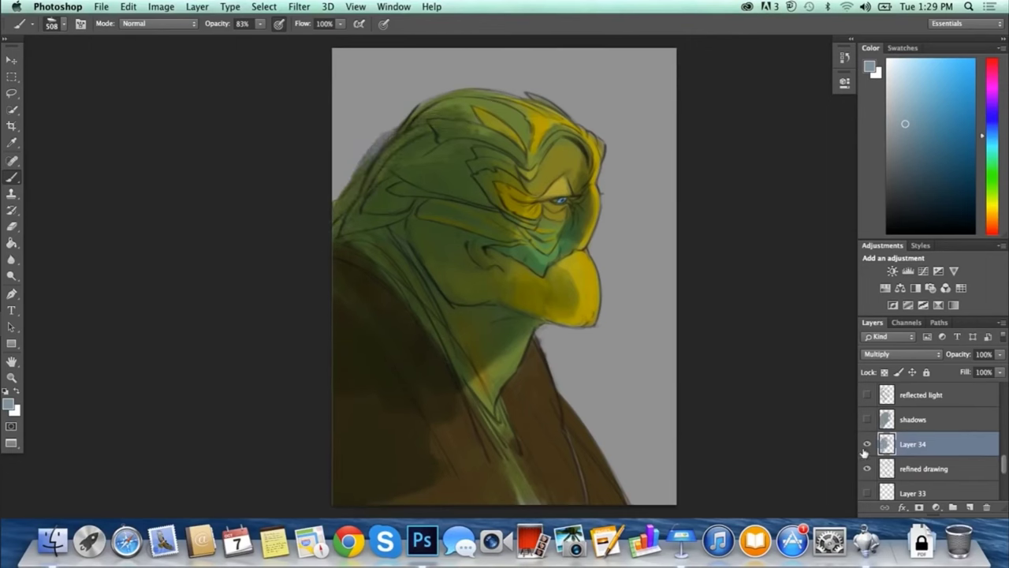
Hide Layer 34's shading, show the shadows layer instead, and add another stroke.
{"action": "left_click", "coordinate": [867, 443]}
{"action": "left_click", "coordinate": [867, 418]}
{"action": "left_click_drag", "start_coordinate": [481, 541], "coordinate": [502, 541]}
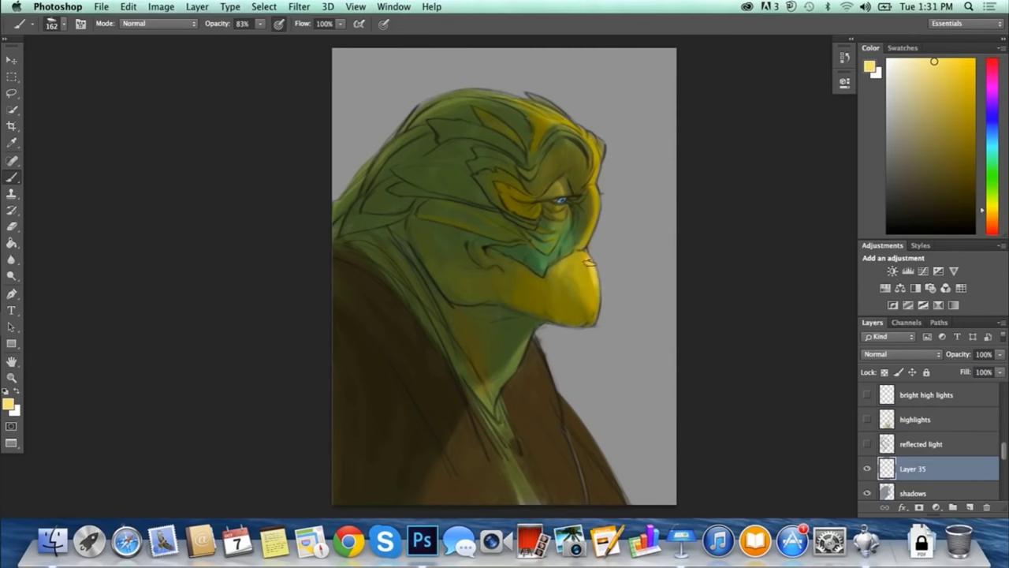